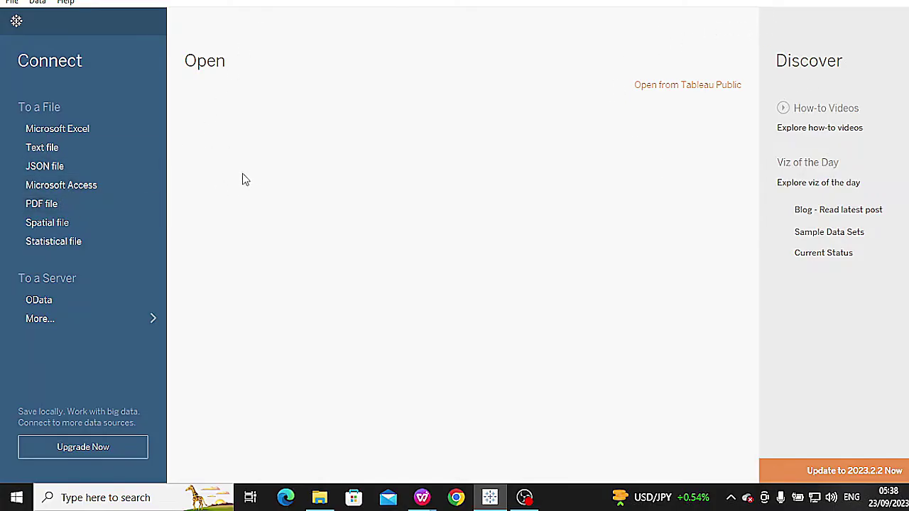
Step: Connect daikibo-telemetry-data.json as a JSON data source with all three schema levels included
left_click(96, 171)
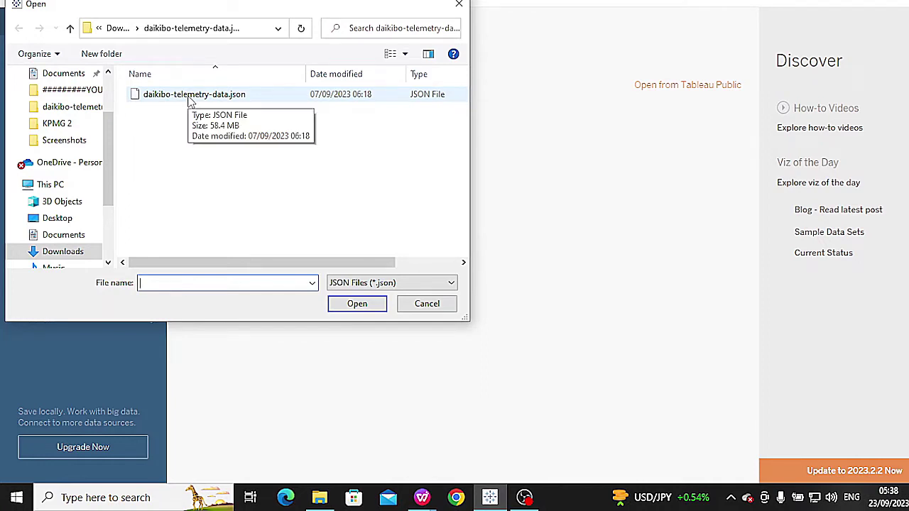
left_click(284, 94)
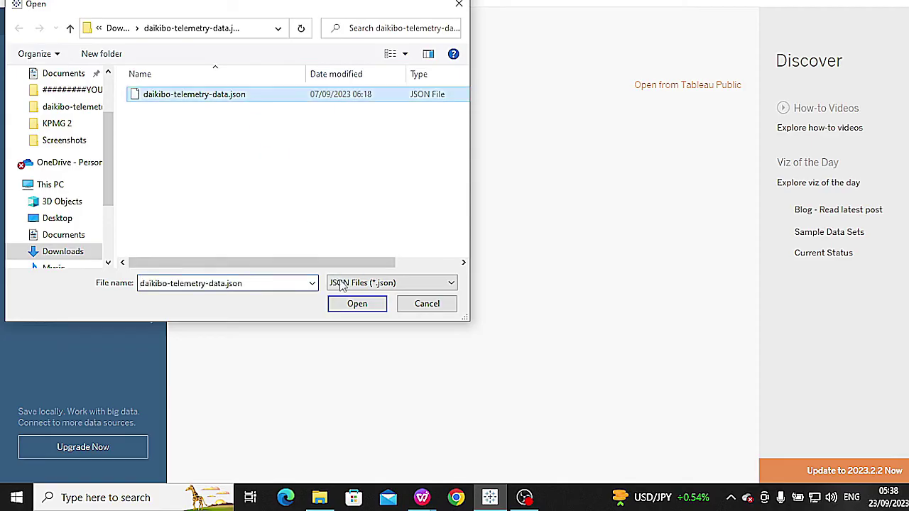
left_click(357, 304)
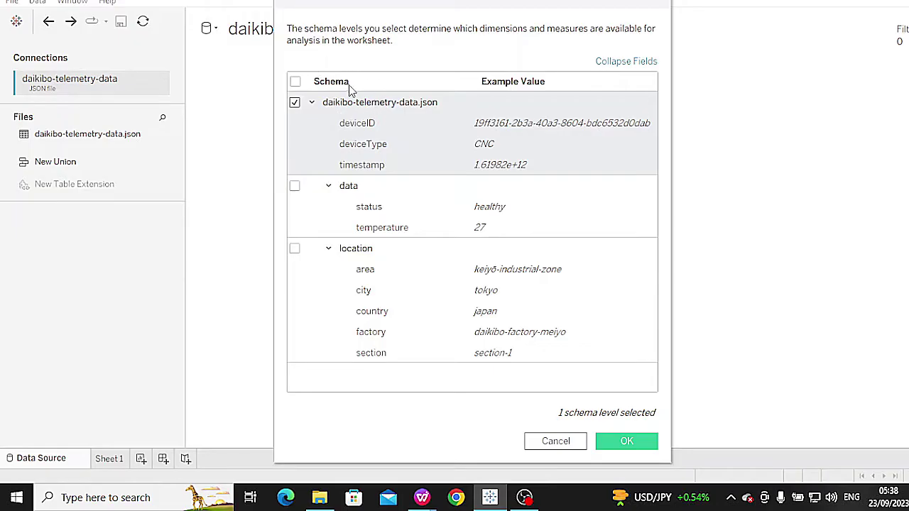
left_click(296, 83)
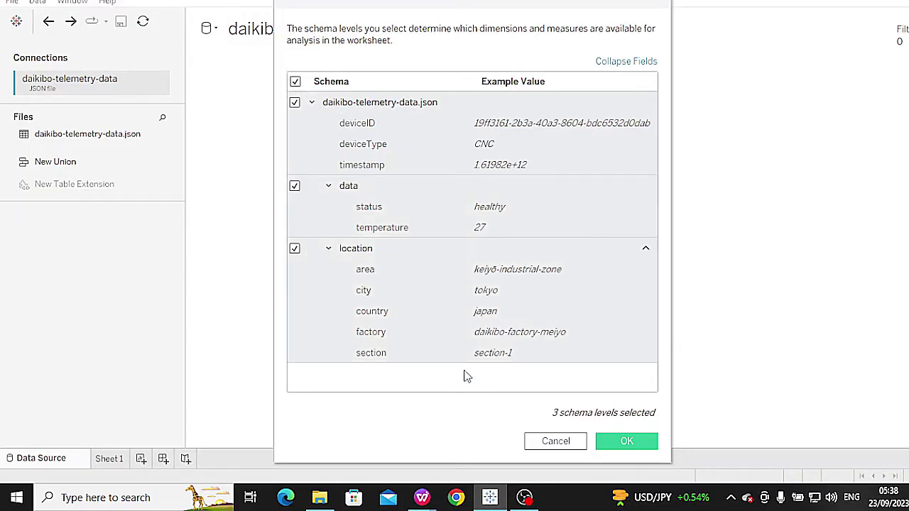
left_click(628, 441)
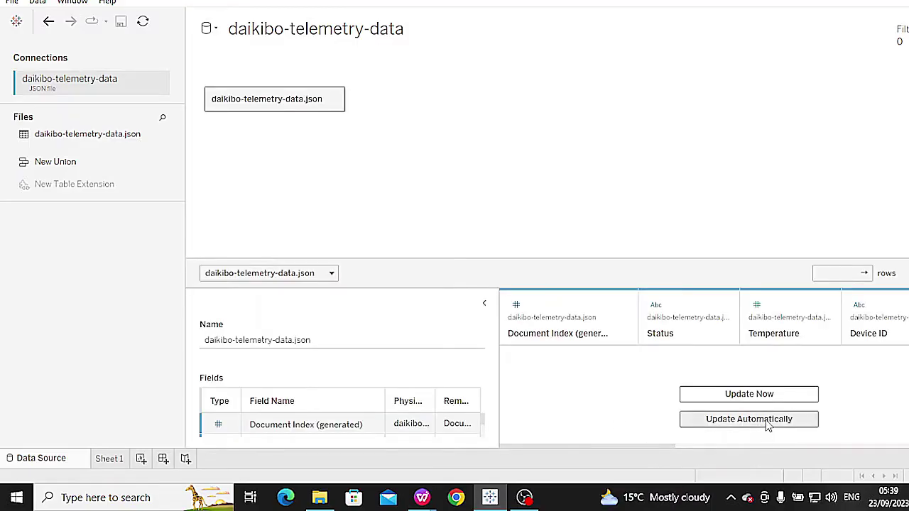
Step: Load the telemetry rows automatically (11 fields, 160704 rows) and switch to the Sheet 1 worksheet
left_click(768, 421)
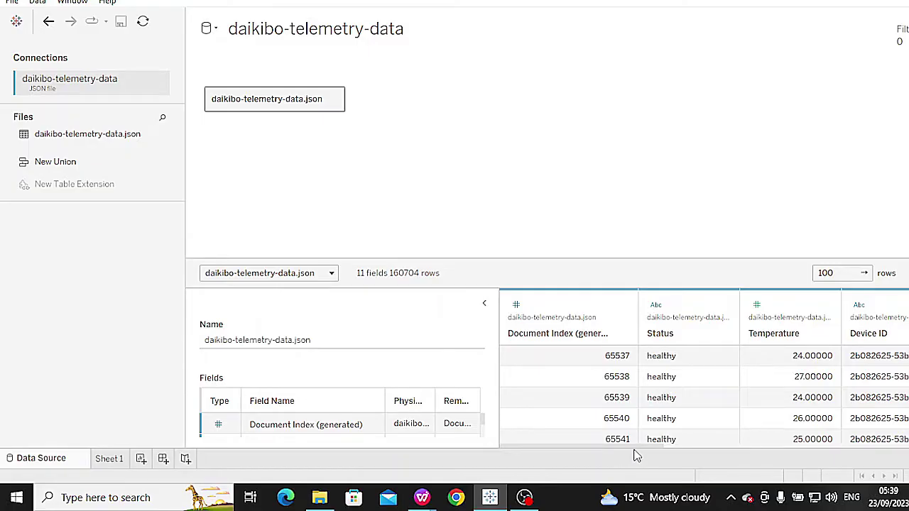
left_click_drag(647, 450, 574, 493)
left_click(111, 458)
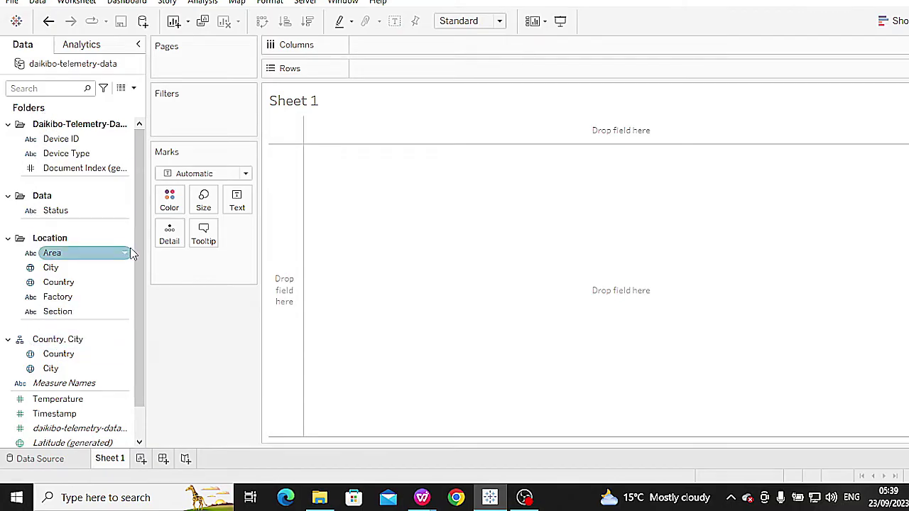
scroll(139, 256, "down", 3)
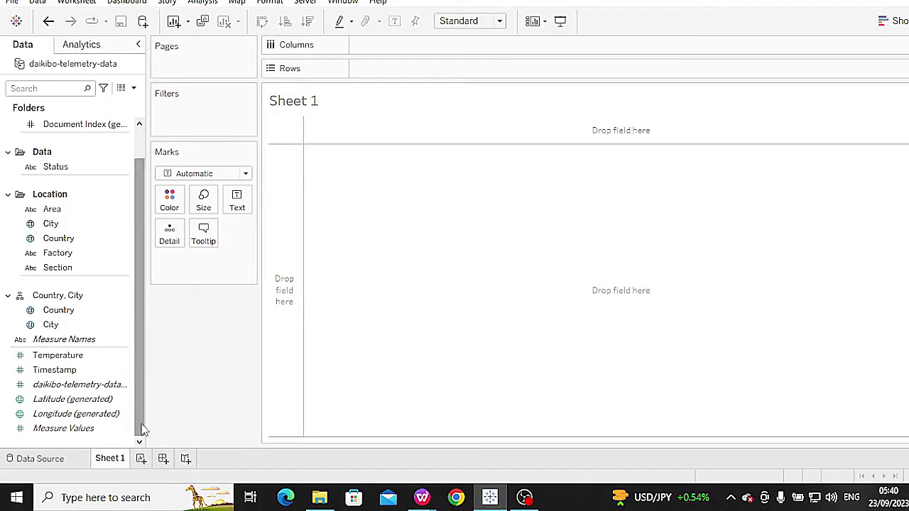
Step: Create a new calculated field from the Data pane and name it unhealthy
right_click(119, 442)
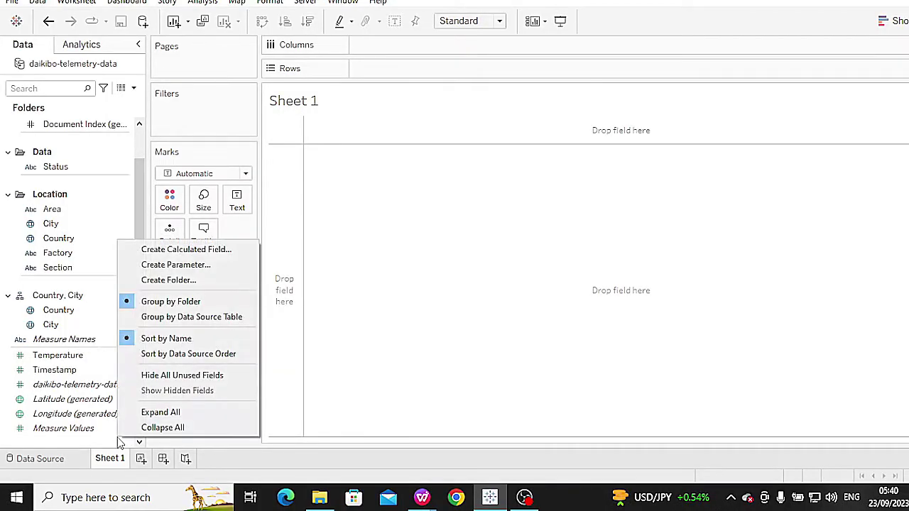
right_click(94, 443)
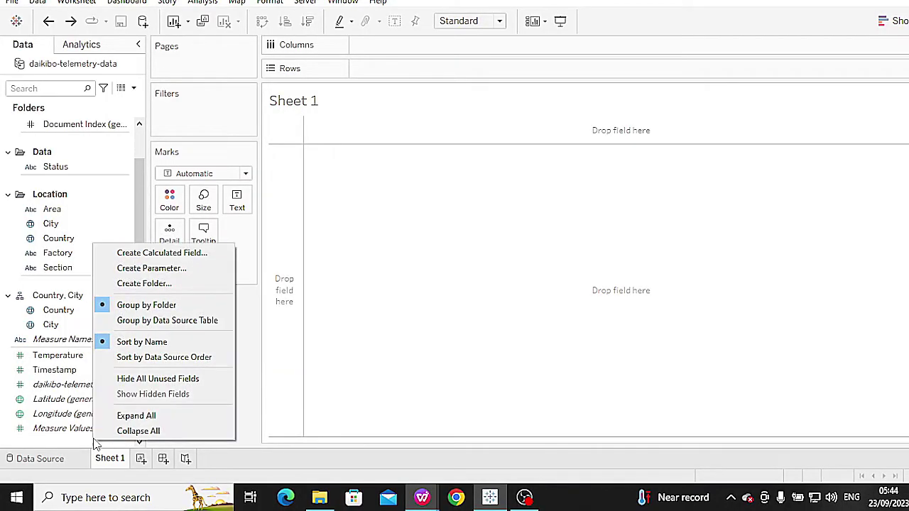
left_click(163, 253)
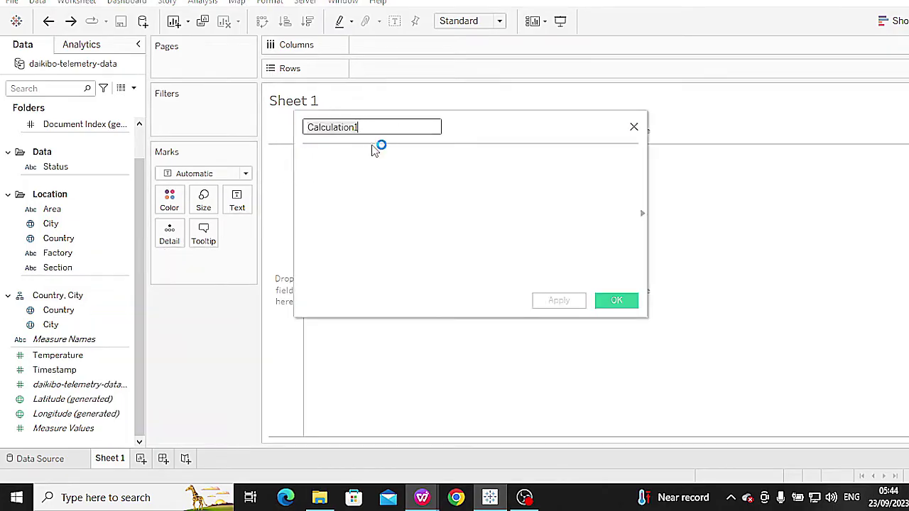
key("BackSpace")
key("BackSpace")
key("BackSpace")
key("BackSpace")
key("BackSpace")
key("BackSpace")
key("BackSpace")
key("BackSpace")
key("BackSpace")
key("BackSpace")
key("BackSpace")
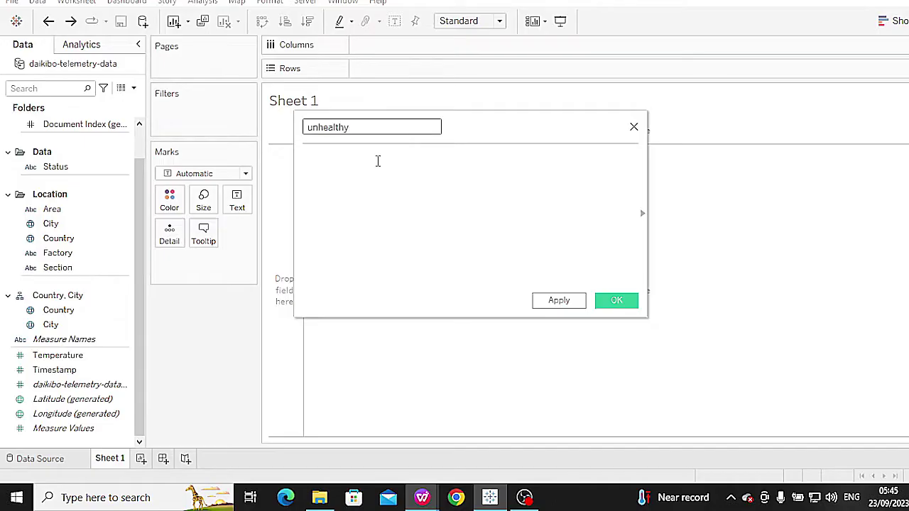
Step: Enter the formula IF [Status] = "unhealthy" THEN 10 ELSE 0 END and save the field
left_click(357, 157)
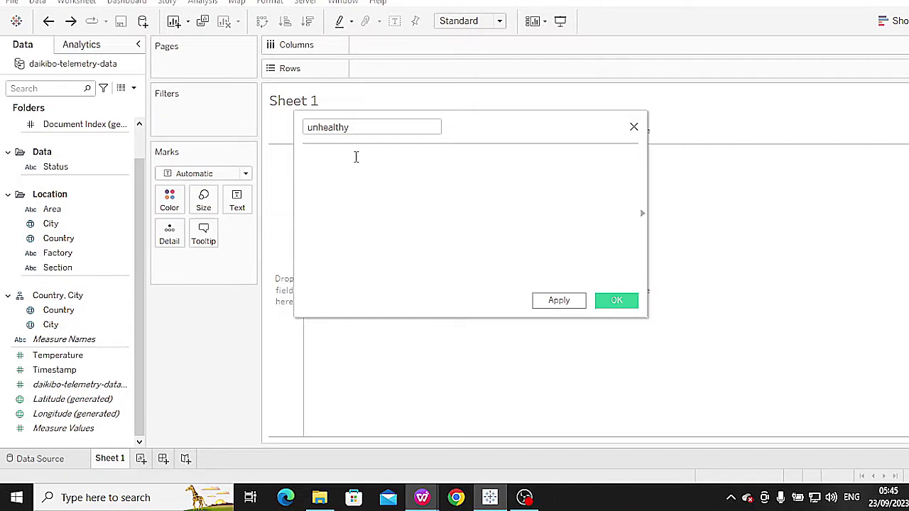
type("IF")
key("BackSpace")
key("BackSpace")
type("I")
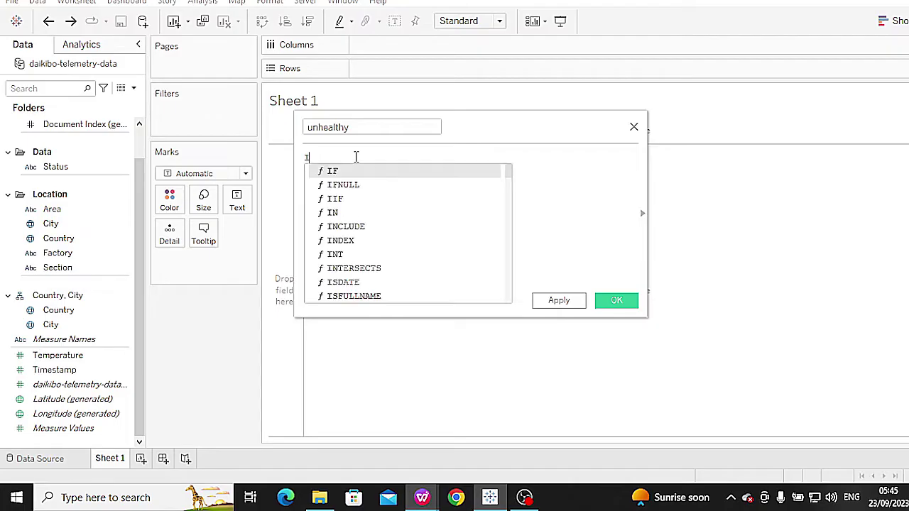
type("F  [S")
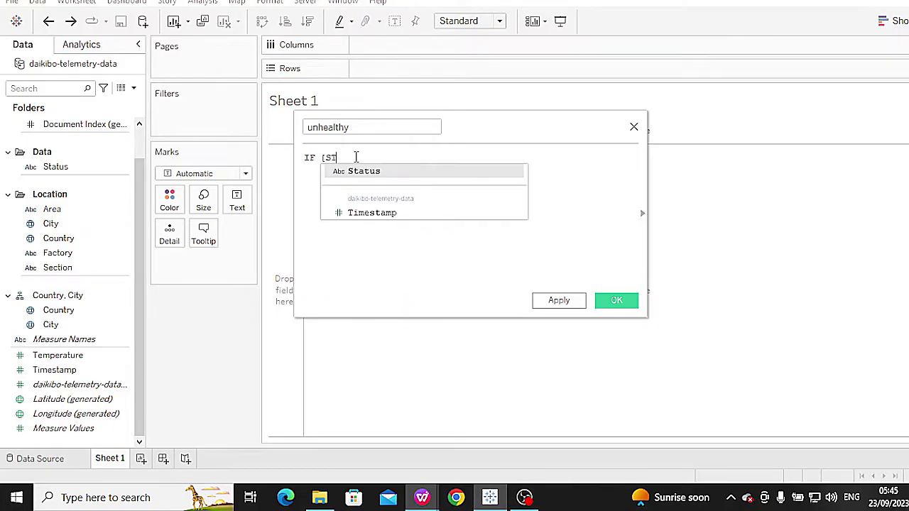
left_click(341, 187)
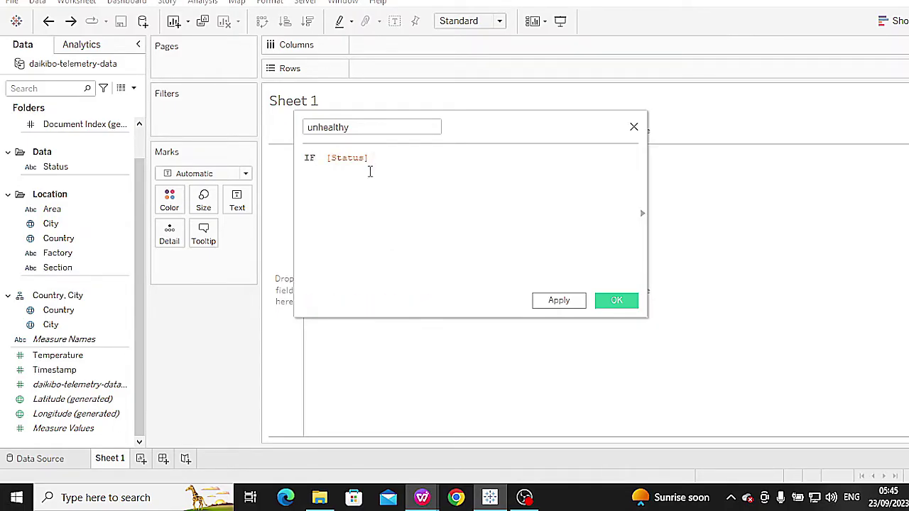
type("= 'unhealth")
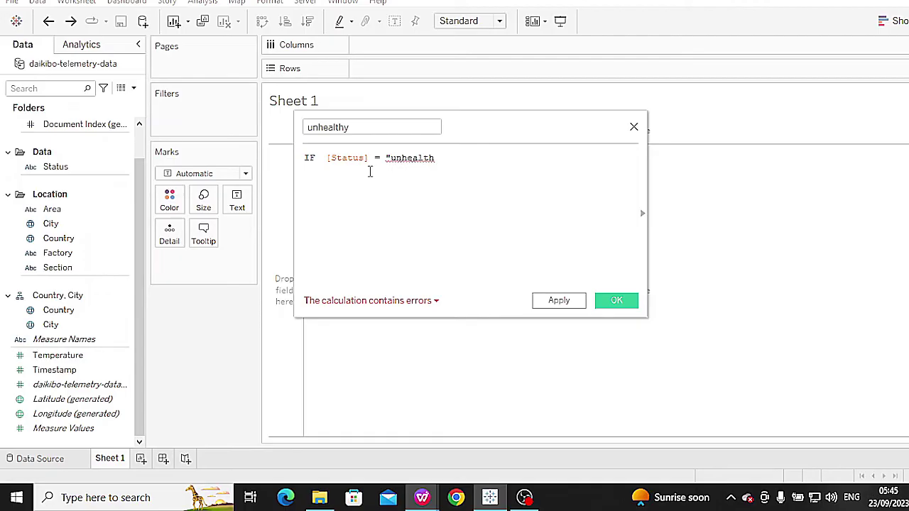
type("y")
key("BackSpace")
type("\" ")
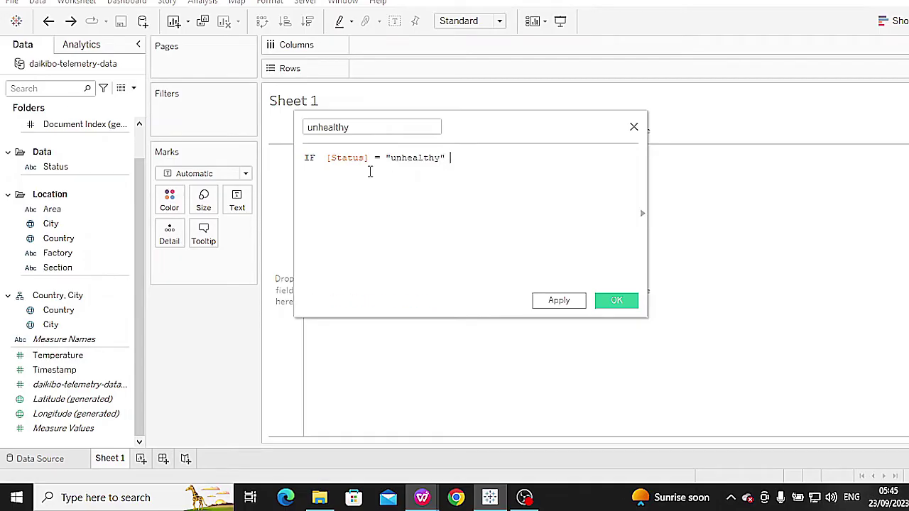
type("THEN 10")
key("Return")
type("ELSE")
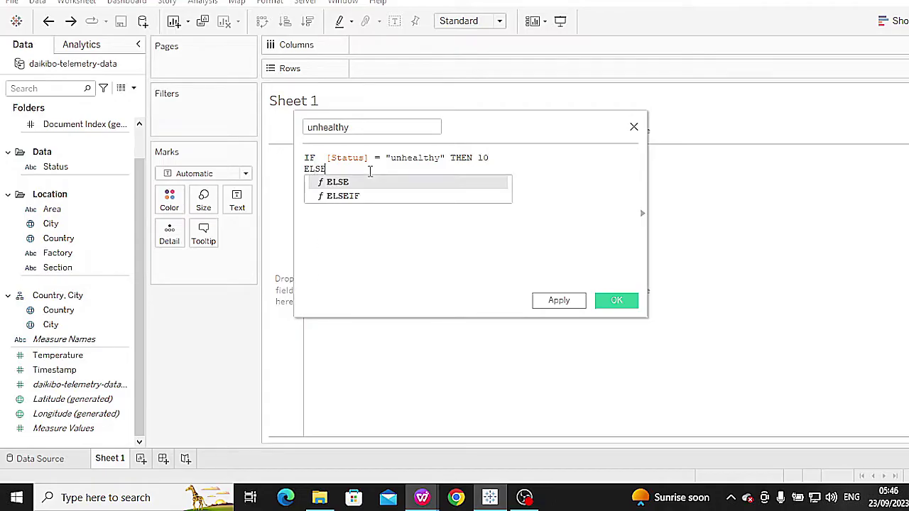
type(" 0 ")
type("END")
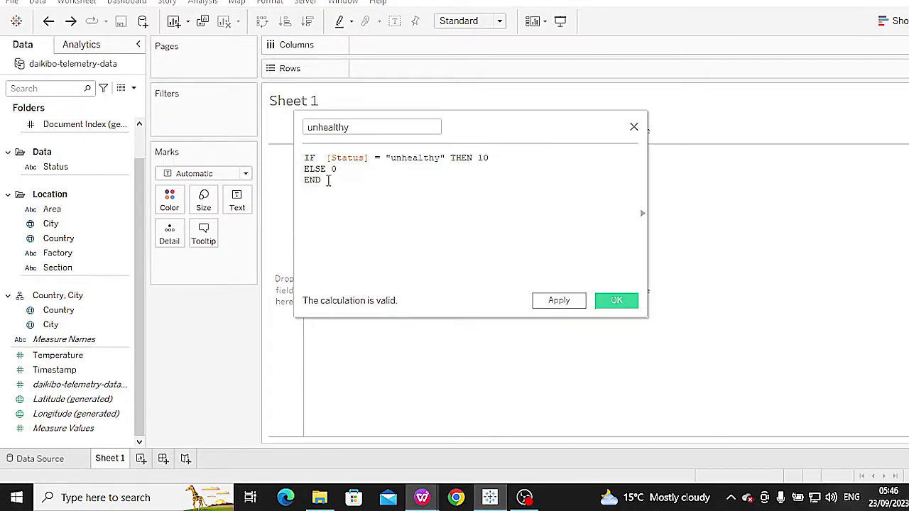
left_click(617, 302)
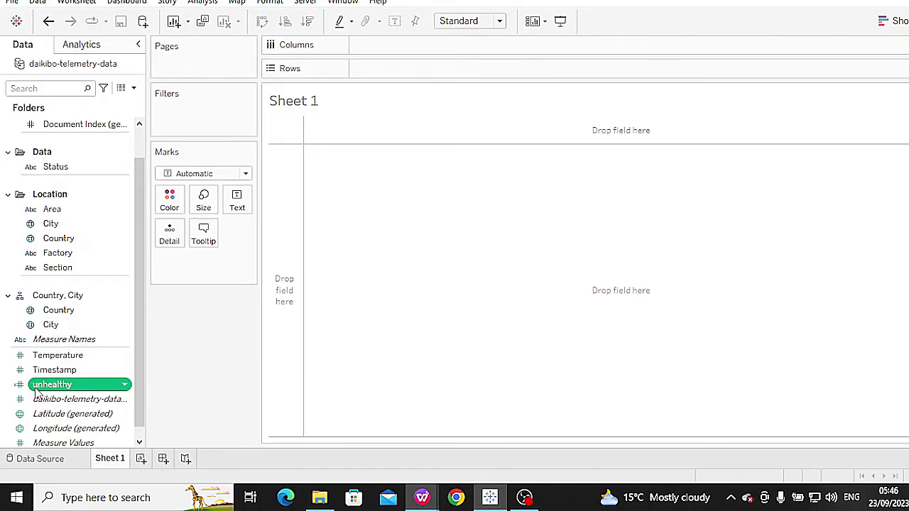
Step: Chart SUM(unhealthy) per Factory as labelled bars (20, 110, 480, 420), widening the view
left_click_drag(43, 395, 380, 78)
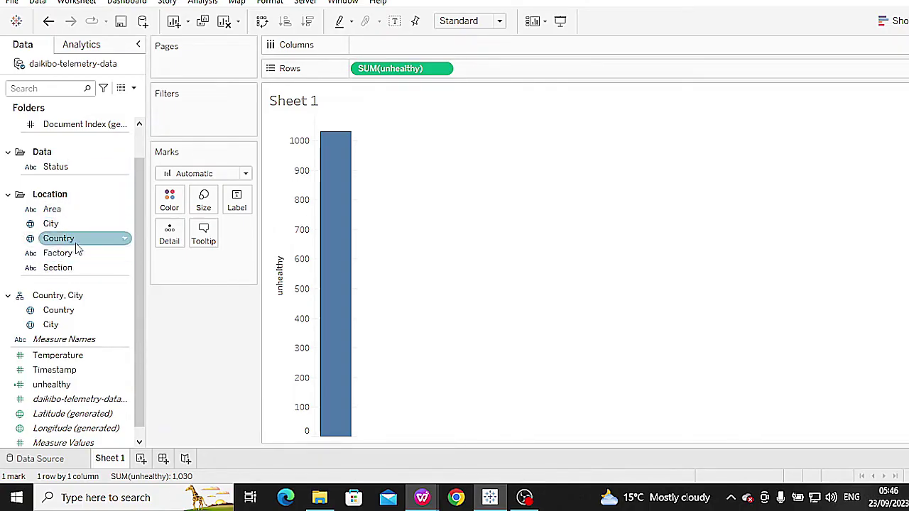
left_click_drag(60, 259, 375, 49)
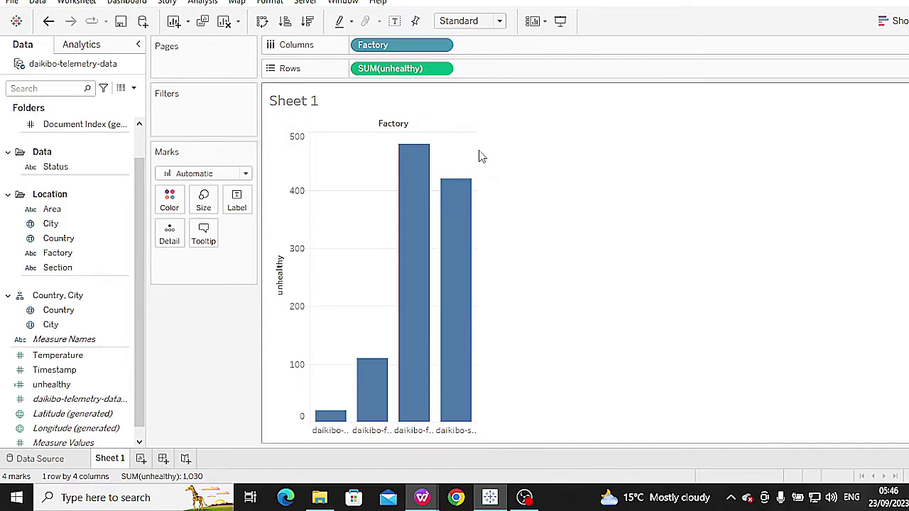
left_click_drag(477, 149, 740, 149)
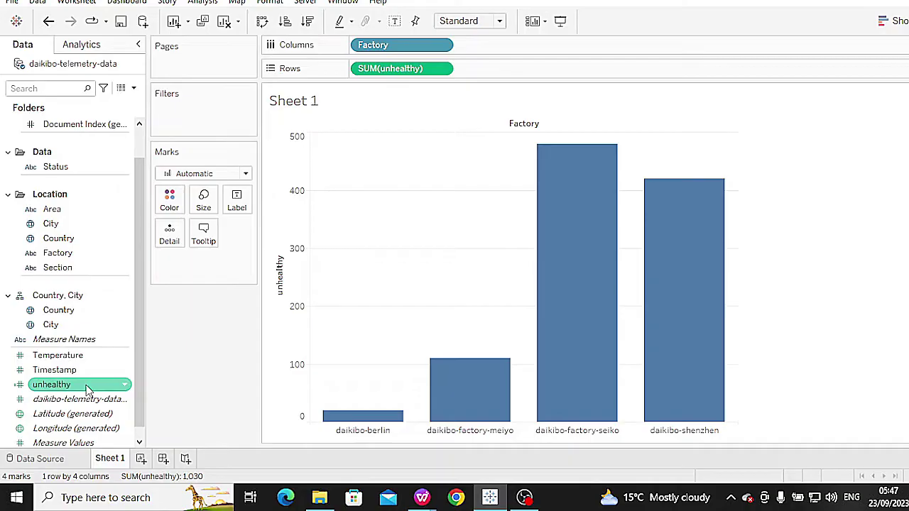
left_click_drag(87, 390, 240, 204)
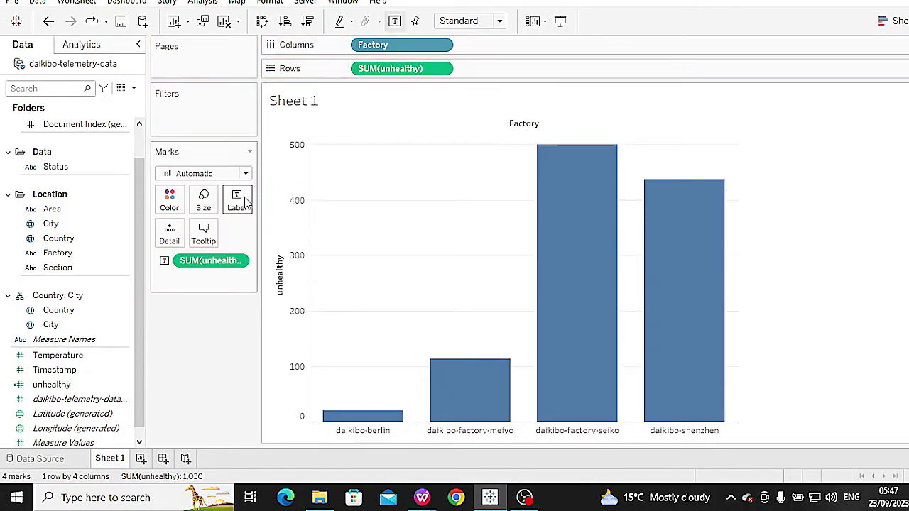
Step: Rename the worksheet to 'Location where the Machines Broke'
mouse_move(694, 316)
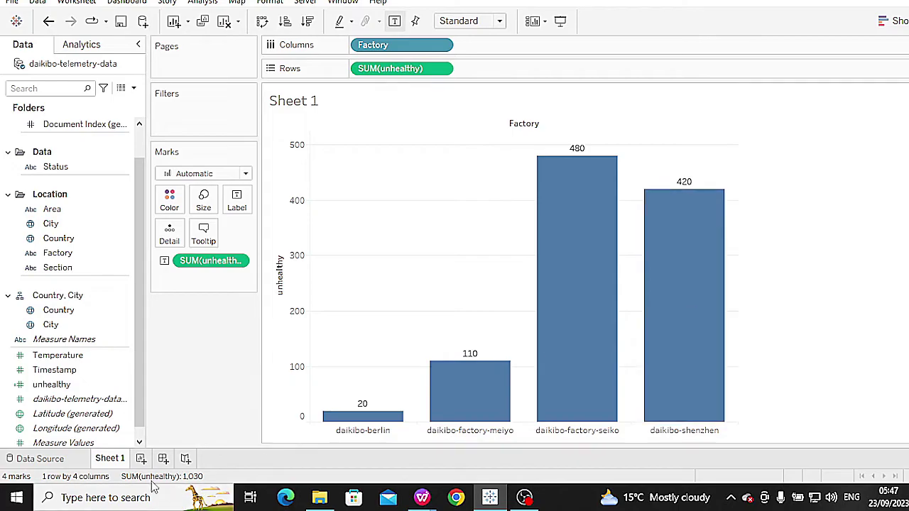
right_click(118, 463)
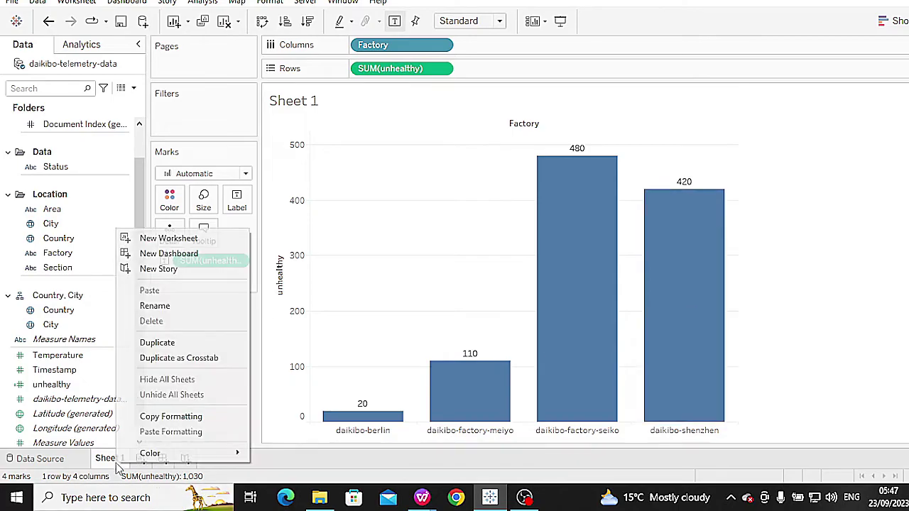
left_click(177, 306)
key("BackSpace")
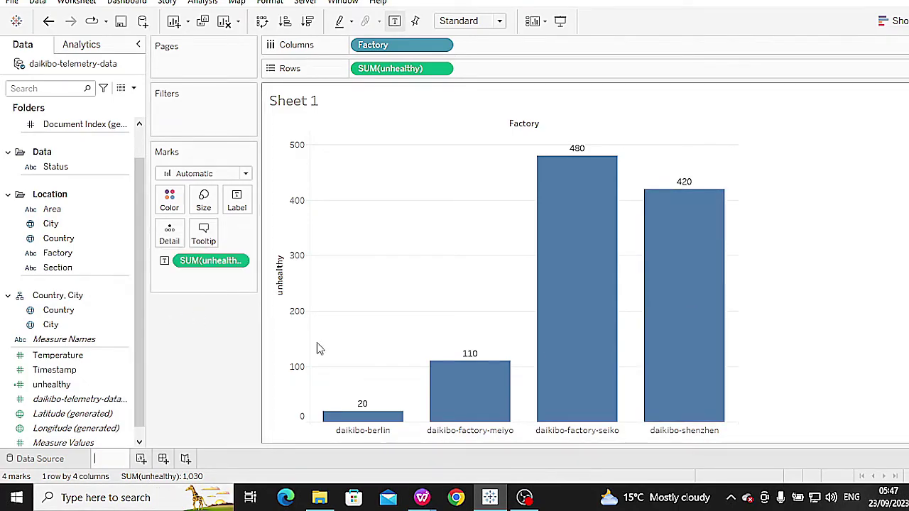
type("Location where ther")
key("BackSpace")
key("BackSpace")
key("BackSpace")
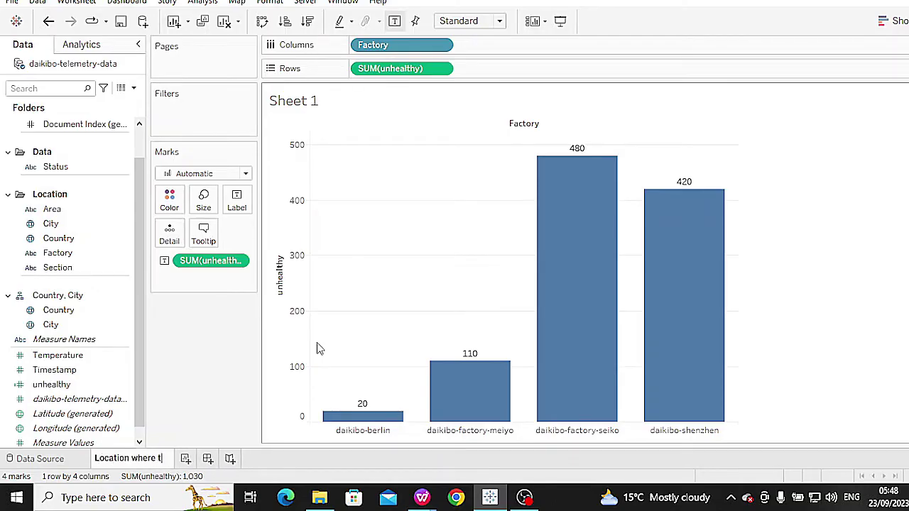
type("he Machines Broke")
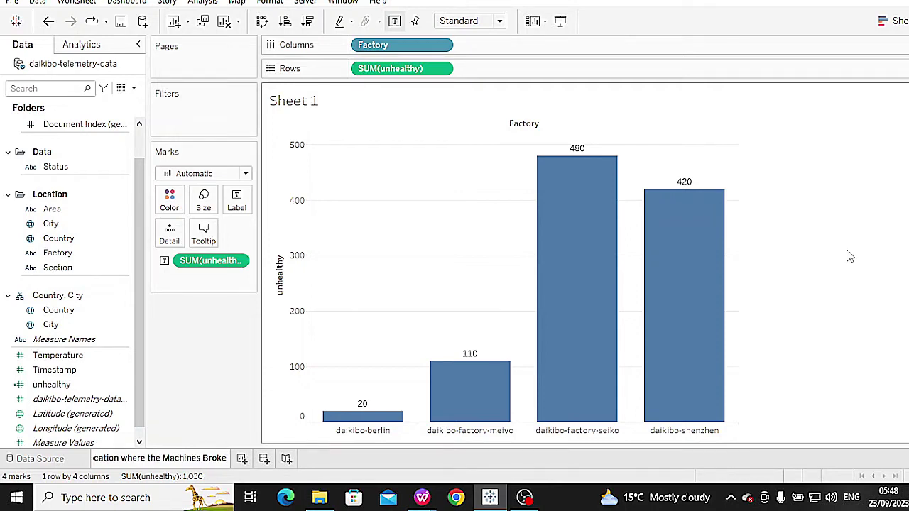
key("Return")
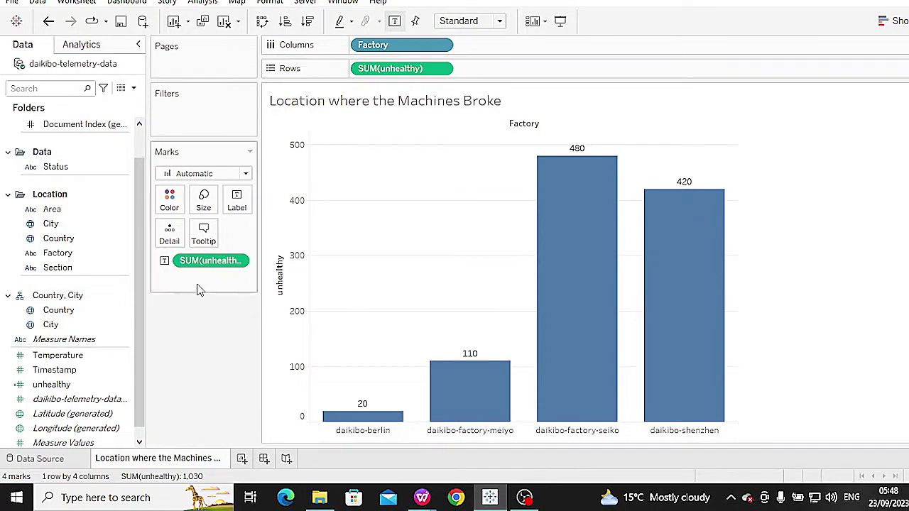
Step: On a new sheet, chart unhealthy totals per Device Type with the totals shown as bar labels
left_click(241, 459)
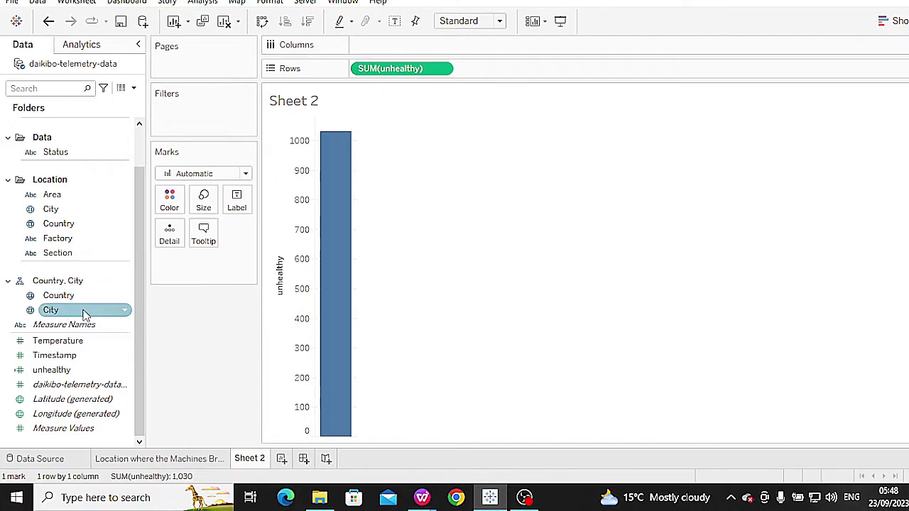
scroll(76, 252, "up", 3)
left_click(69, 155)
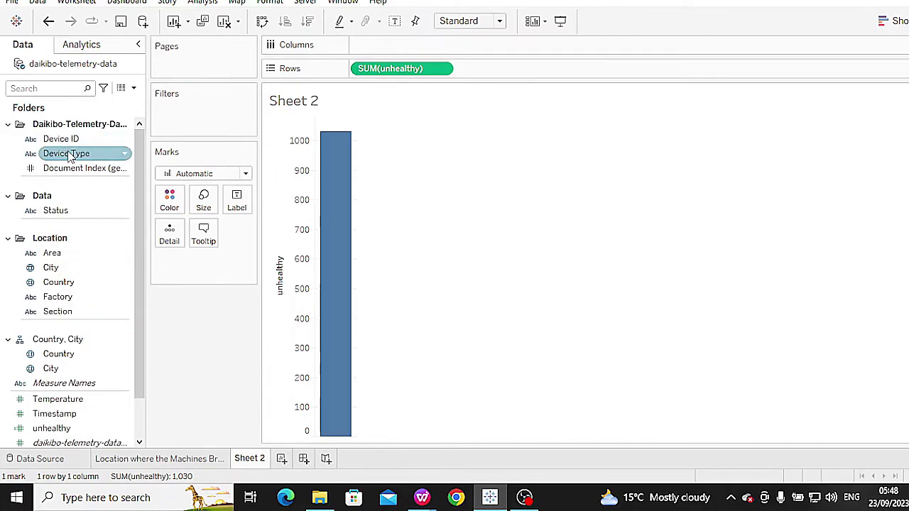
left_click_drag(69, 155, 389, 45)
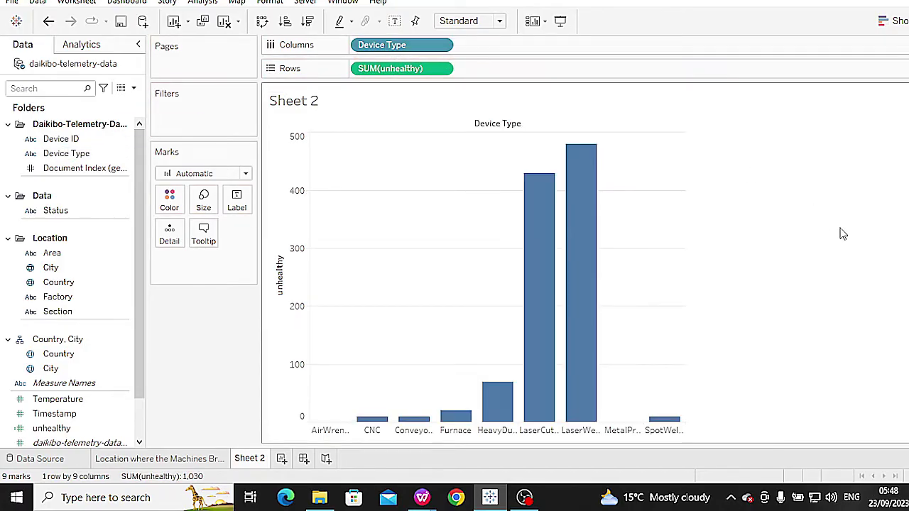
scroll(73, 369, "down", 2)
left_click(73, 369)
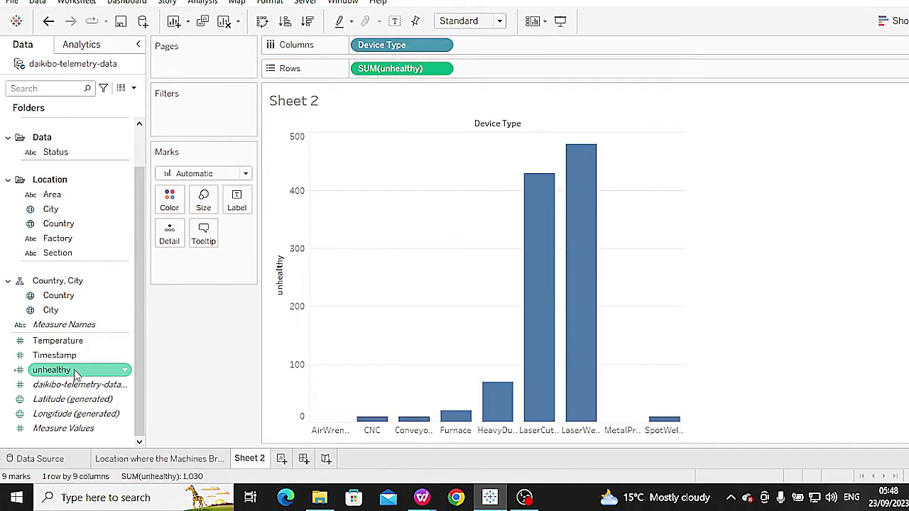
left_click_drag(74, 369, 244, 202)
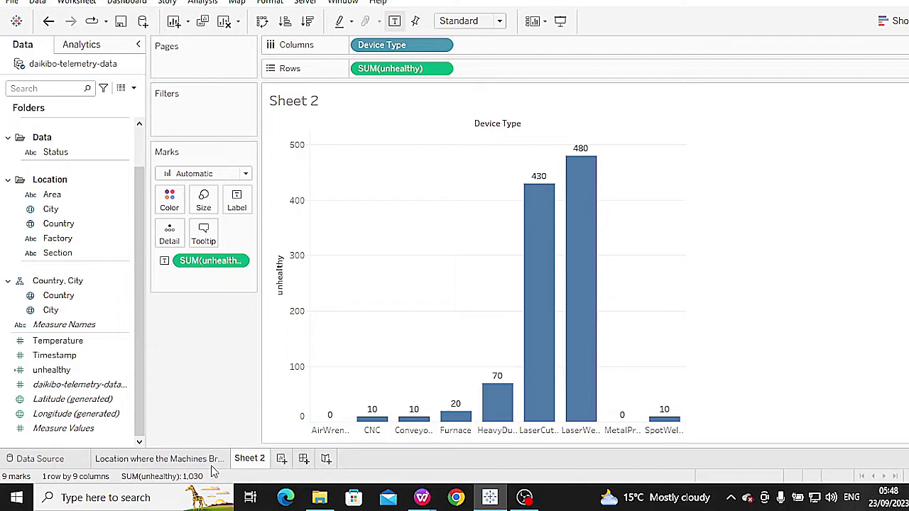
Step: Rename Sheet 2 to 'Types of Machines that Broke' and return to the Location sheet
right_click(245, 460)
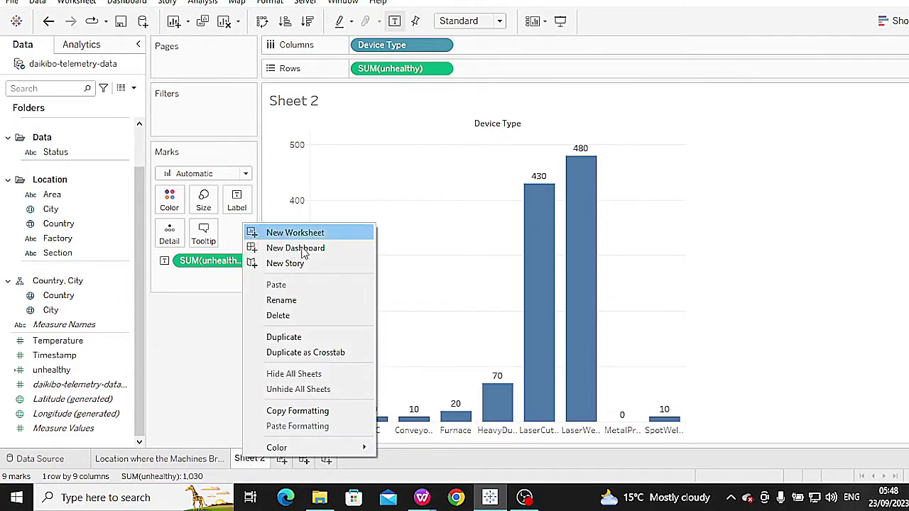
left_click(287, 301)
key("BackSpace")
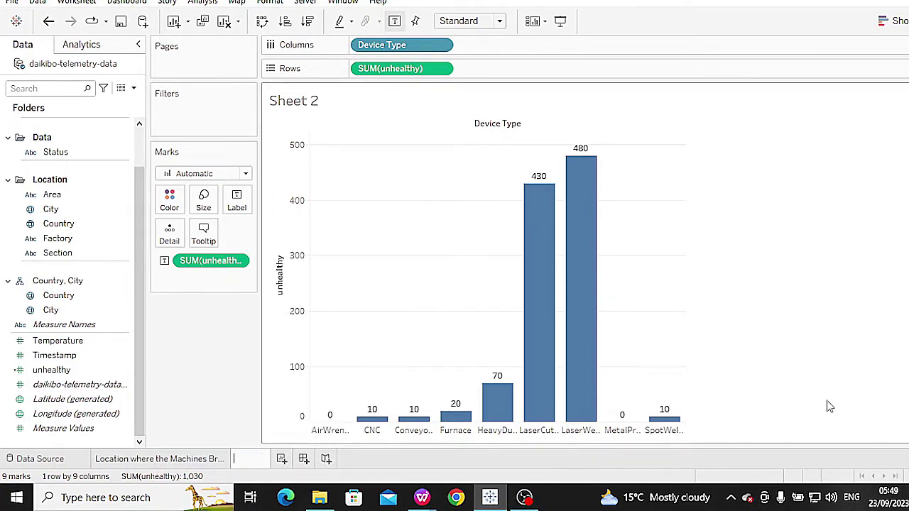
key("BackSpace")
key("BackSpace")
type("Types of Machines")
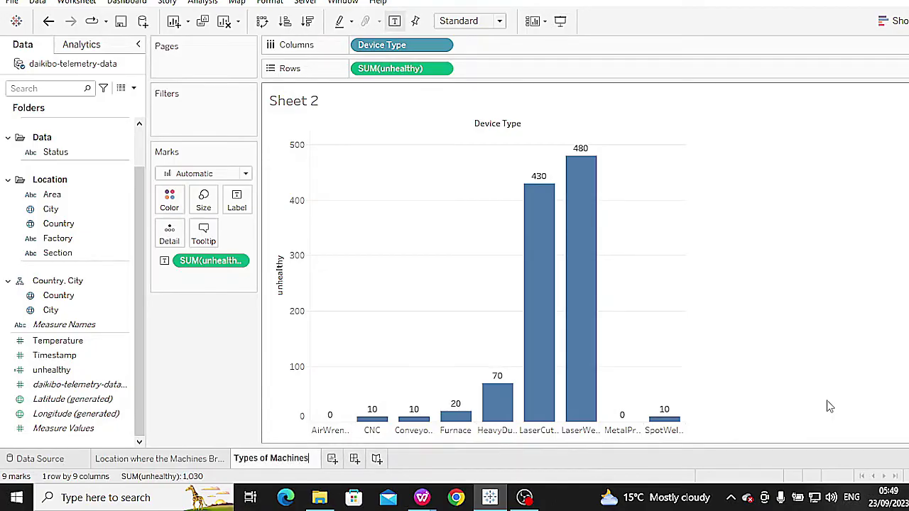
type(" that broke")
key("BackSpace")
key("BackSpace")
key("BackSpace")
key("BackSpace")
key("BackSpace")
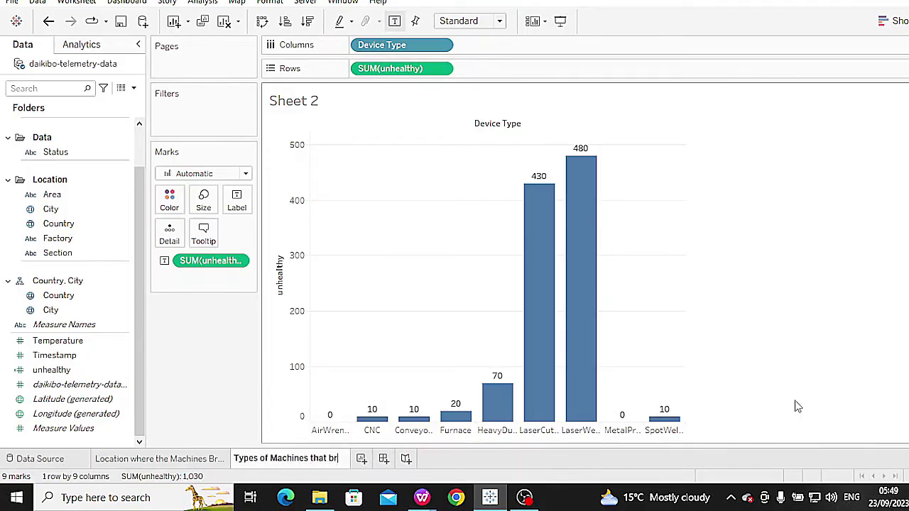
type("Broke")
left_click(406, 258)
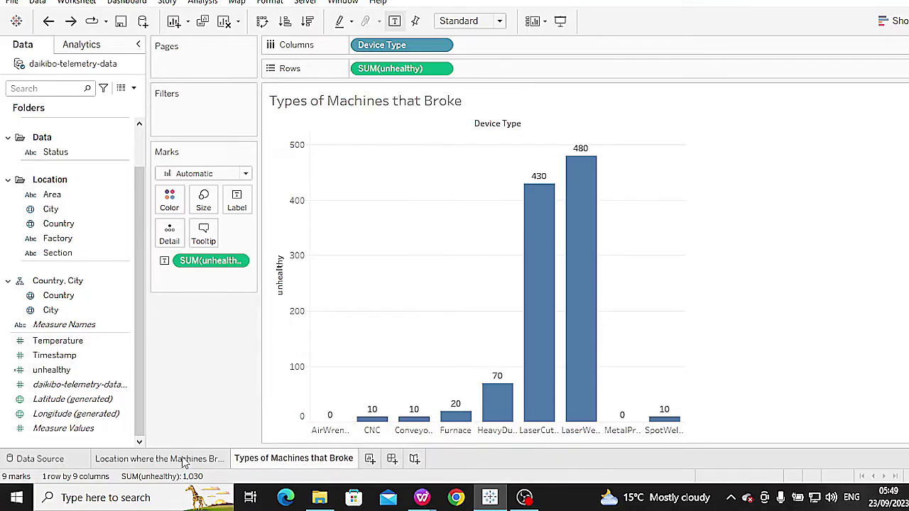
left_click(183, 460)
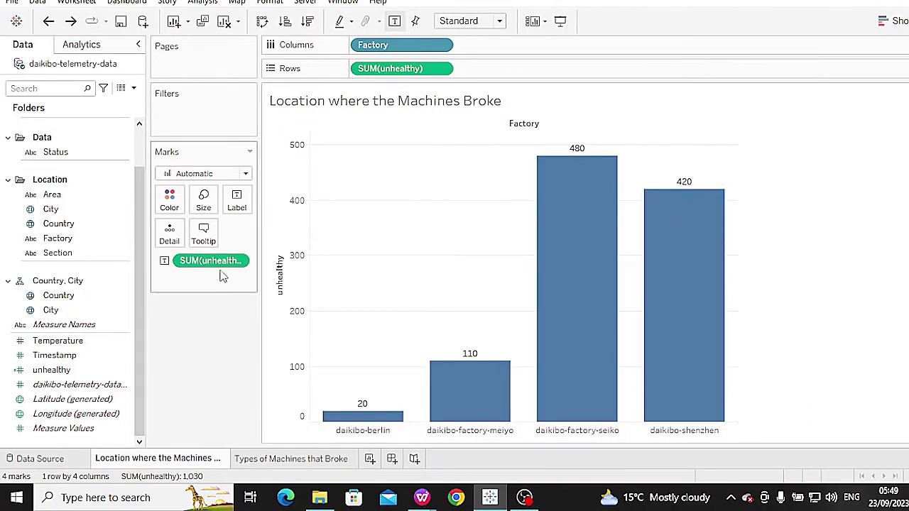
Step: Colour the factory bars on the Location where the Machines Broke chart black
left_click(169, 203)
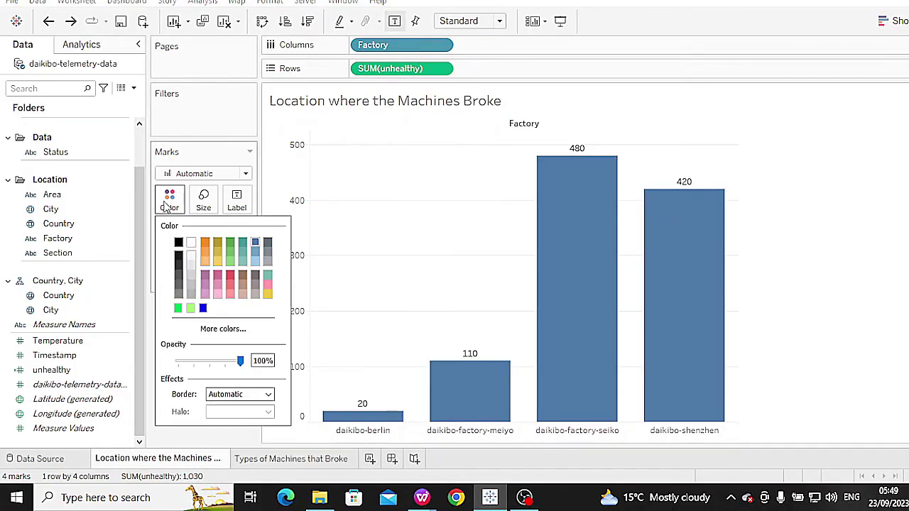
left_click(218, 260)
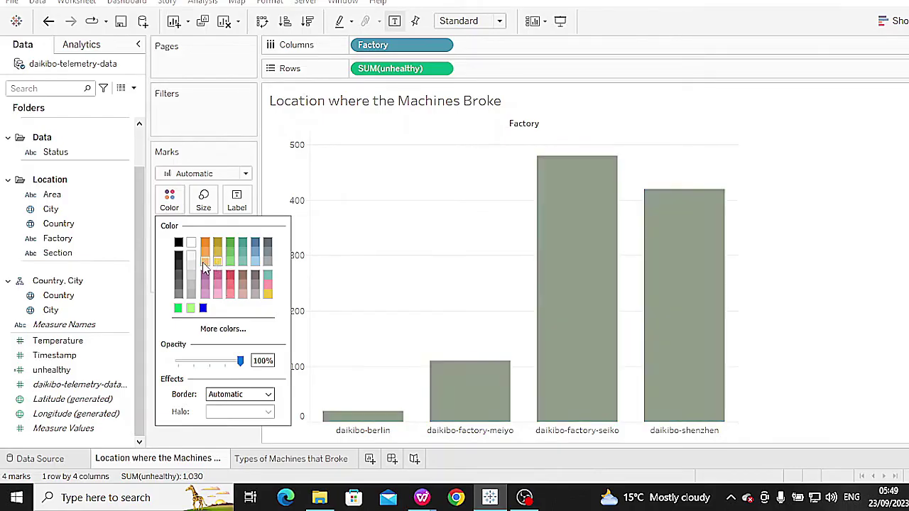
left_click(205, 245)
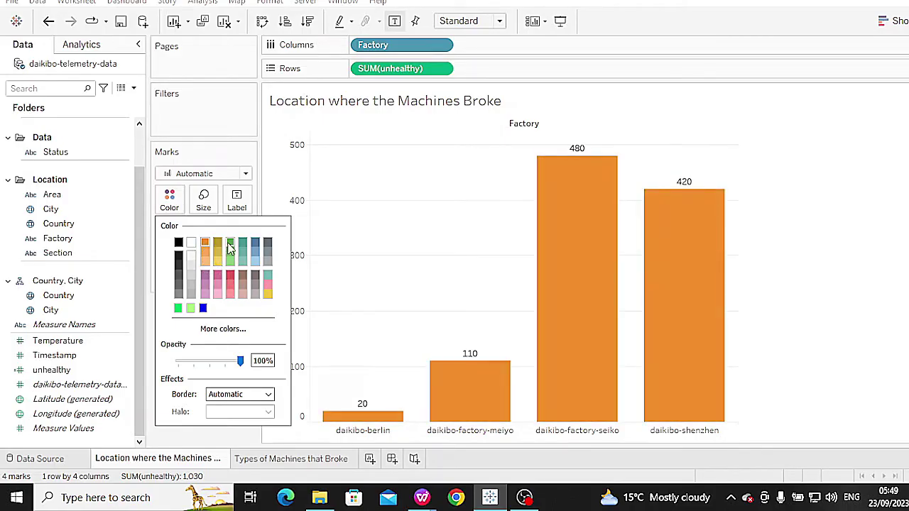
left_click(231, 244)
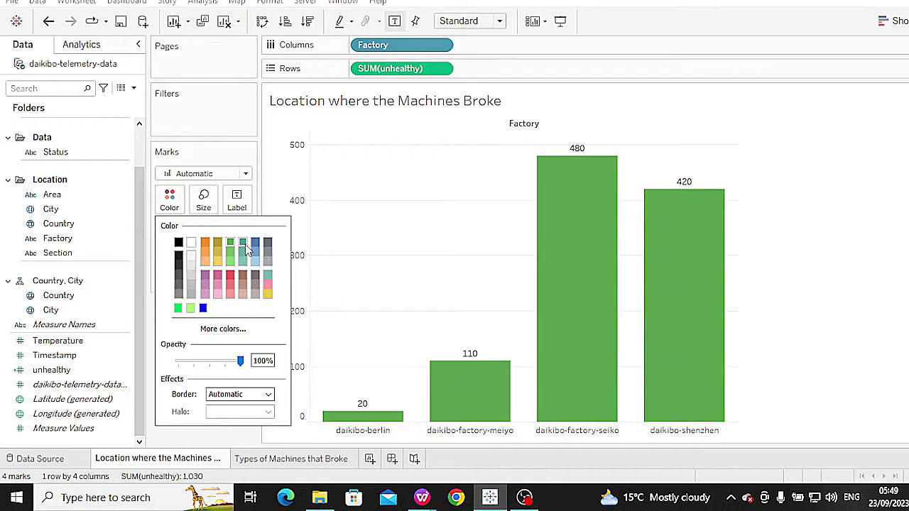
left_click(255, 245)
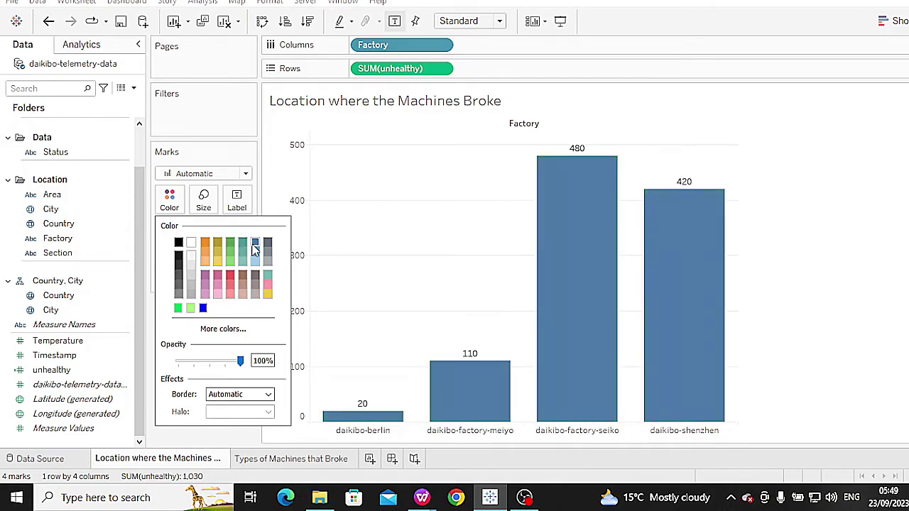
left_click(267, 244)
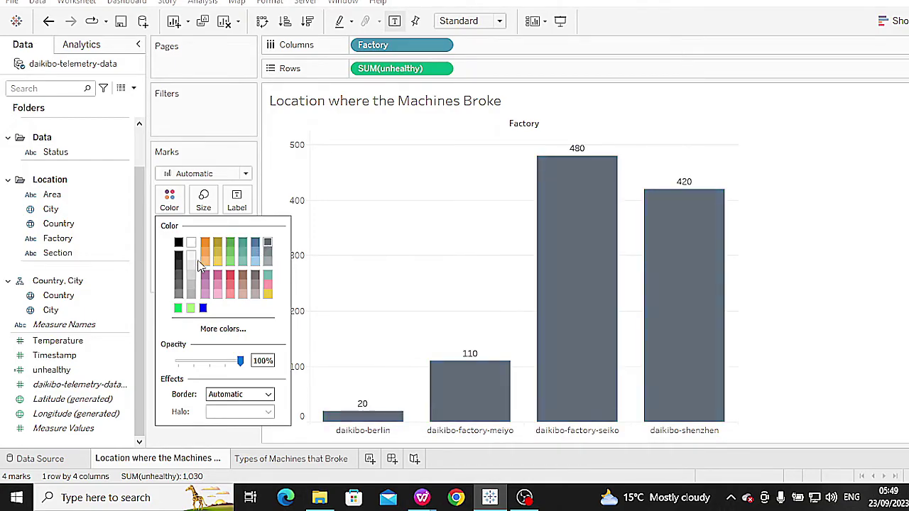
left_click(178, 243)
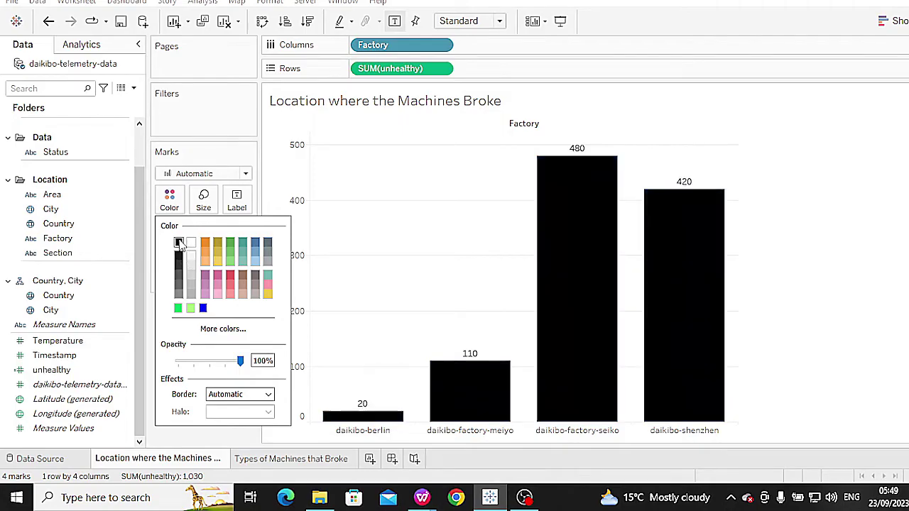
left_click(371, 232)
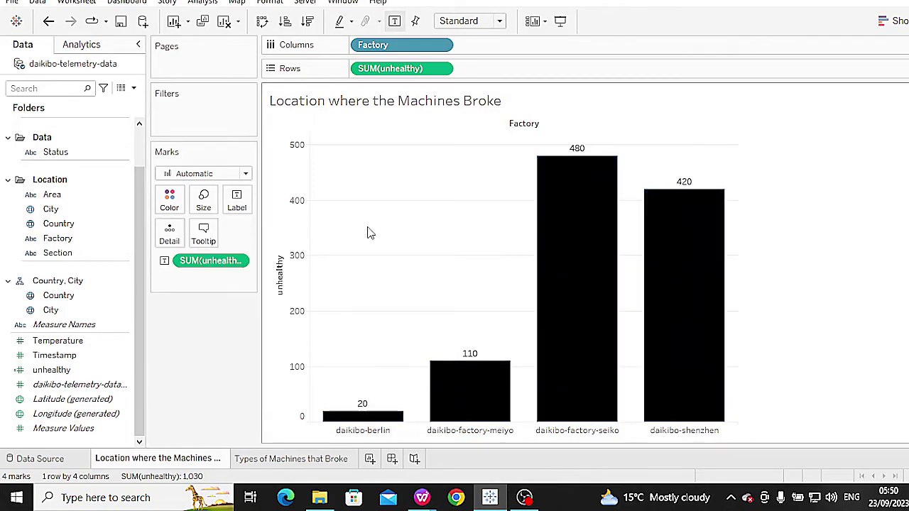
Step: Colour the device type bars on the Types of Machines that Broke chart black
left_click(295, 460)
left_click(169, 200)
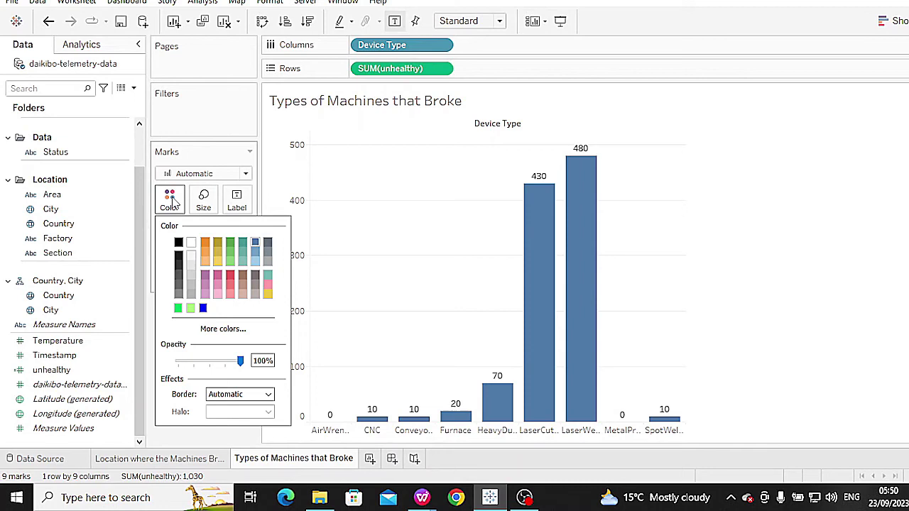
left_click(178, 244)
left_click(402, 293)
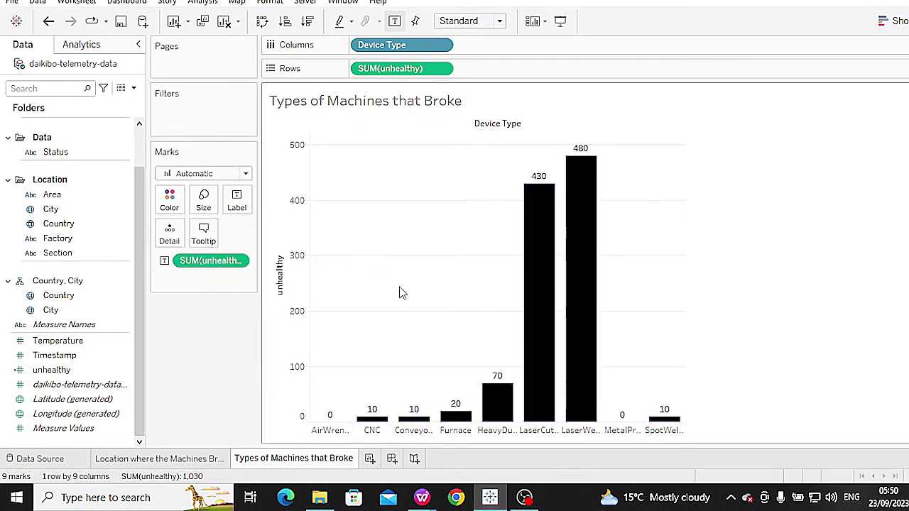
Step: Create Dashboard 1 with the Location chart placed above the Types of Machines that Broke chart
left_click(395, 461)
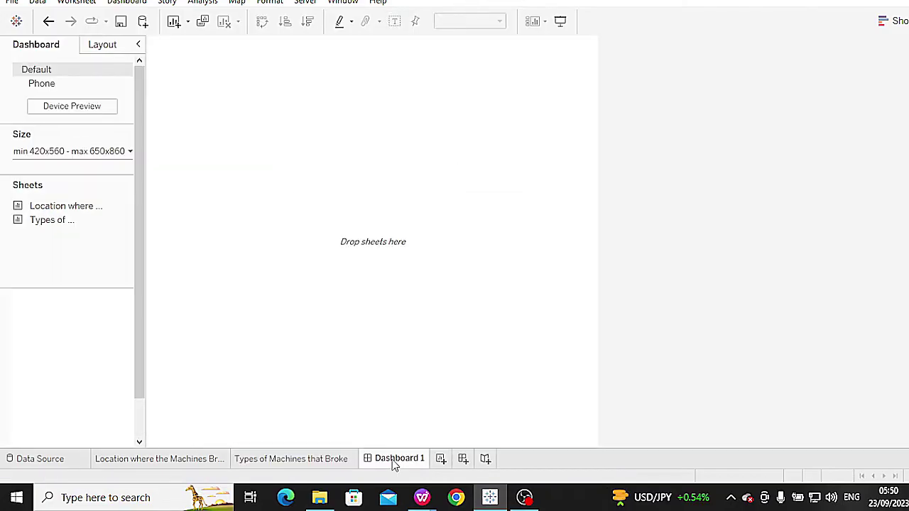
double_click(63, 206)
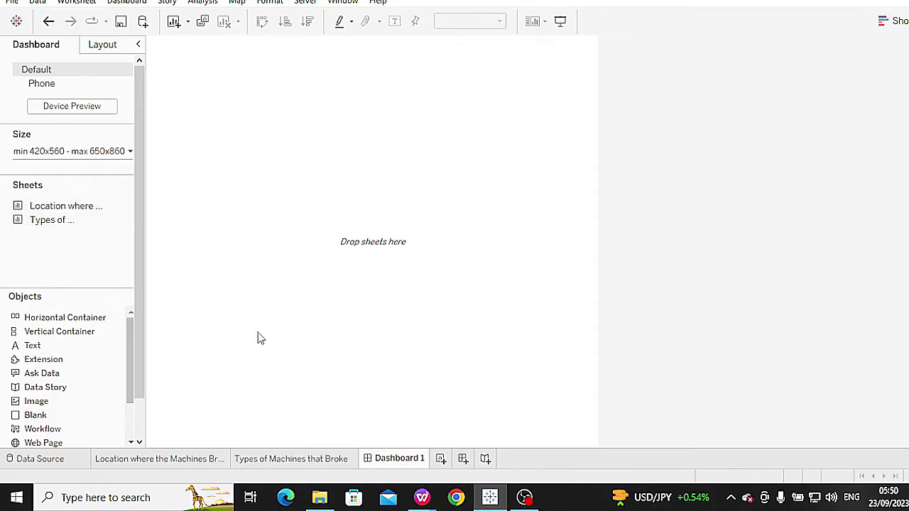
scroll(136, 364, "down", 2)
scroll(135, 294, "up", 2)
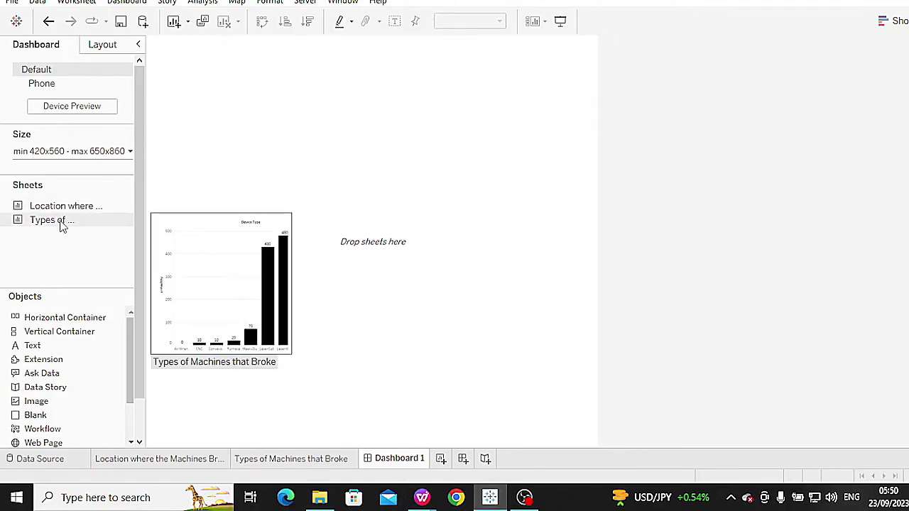
left_click_drag(61, 221, 219, 214)
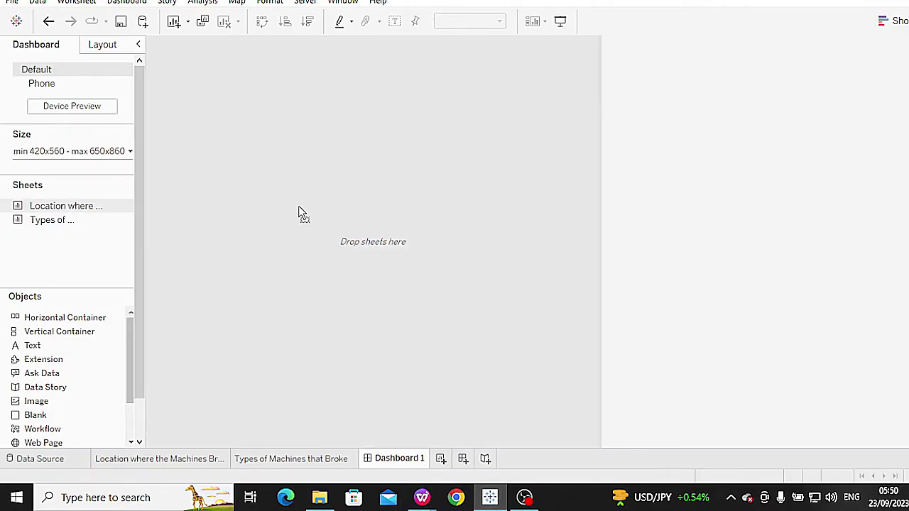
left_click_drag(299, 212, 301, 211)
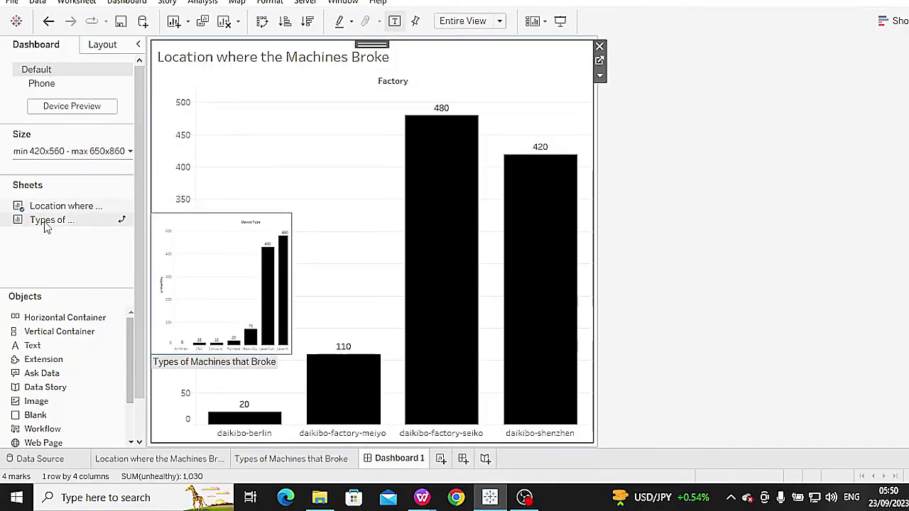
left_click_drag(44, 225, 318, 377)
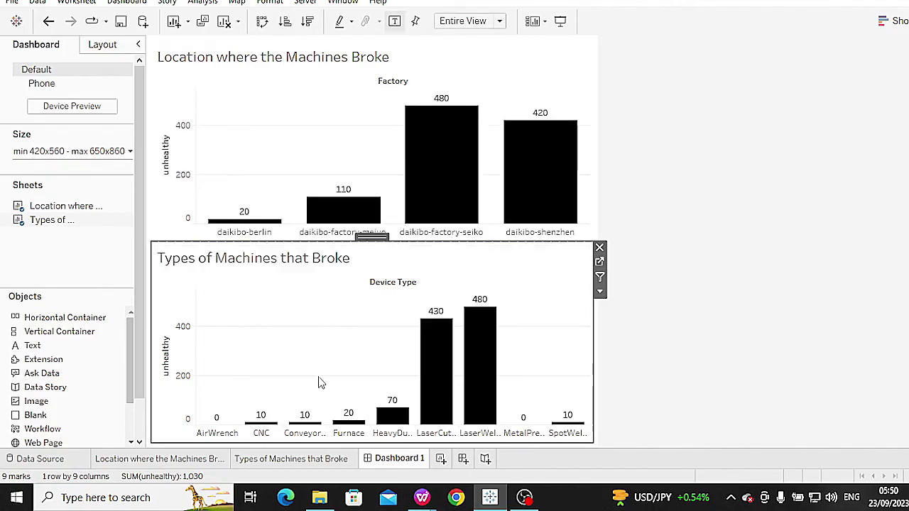
left_click(779, 170)
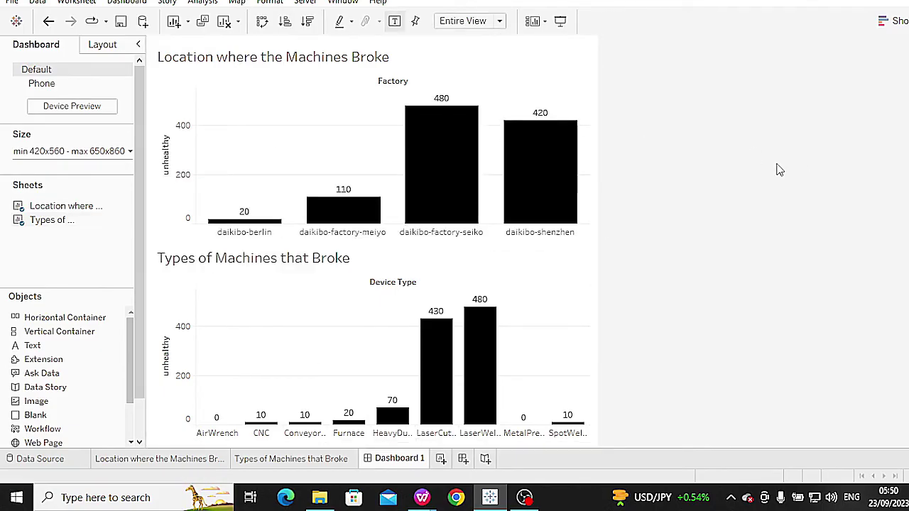
Step: Show the dashboard title and enter the text "Daikibo's Machines Status Dashboard"
scroll(117, 417, "down", 2)
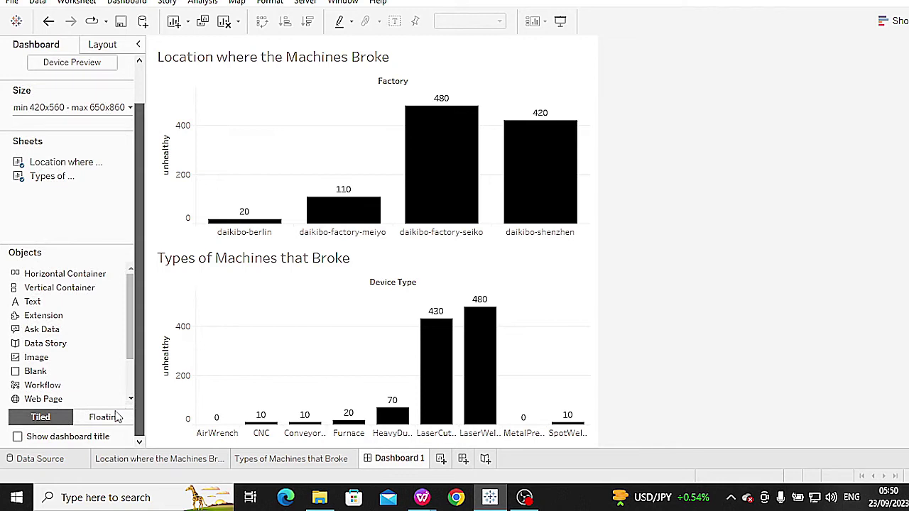
left_click(17, 437)
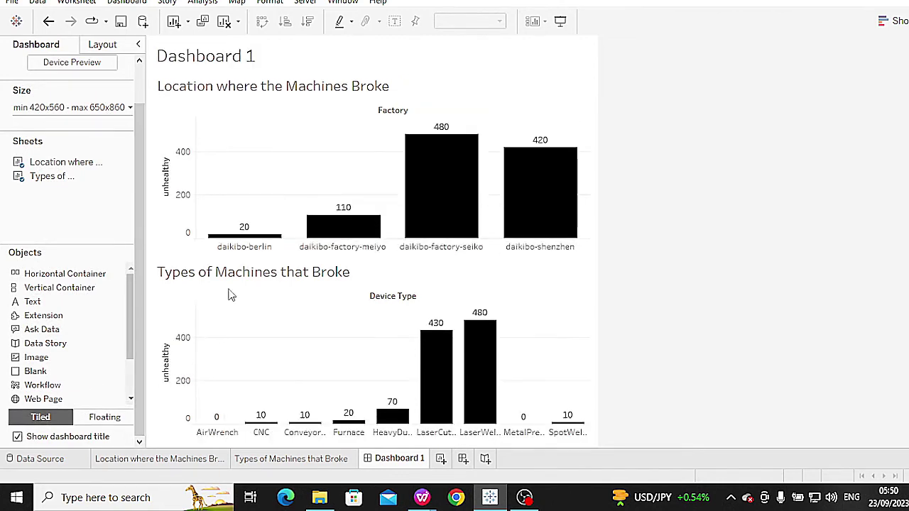
double_click(258, 58)
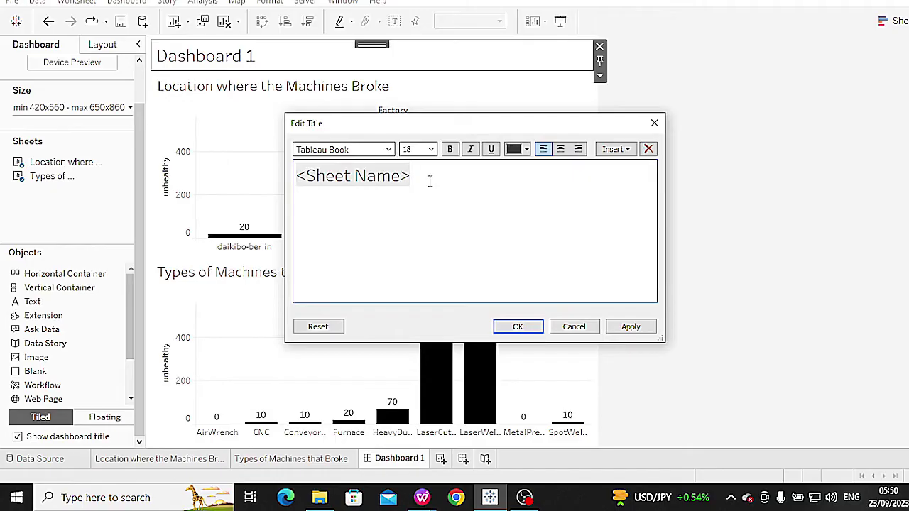
key("BackSpace")
type("Dai")
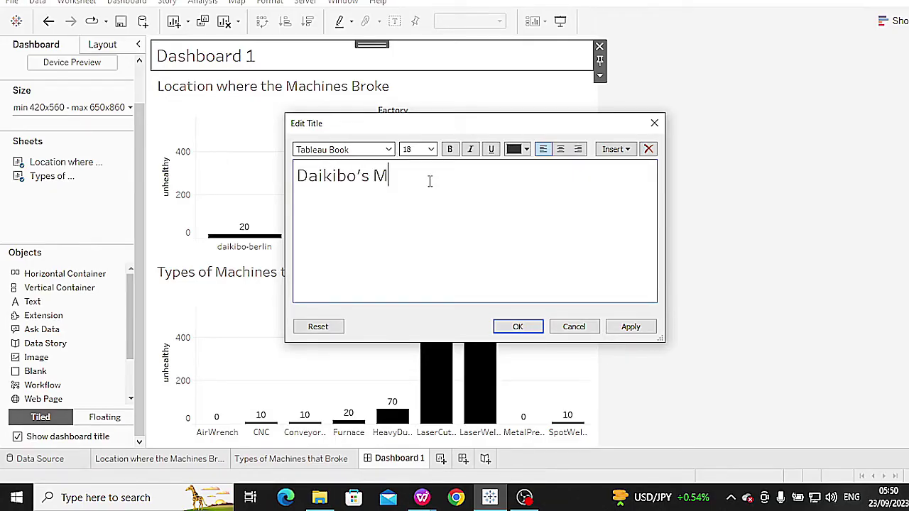
type("kibo's Machine")
key("BackSpace")
key("BackSpace")
type("ine's ")
type("tatus Dashboard")
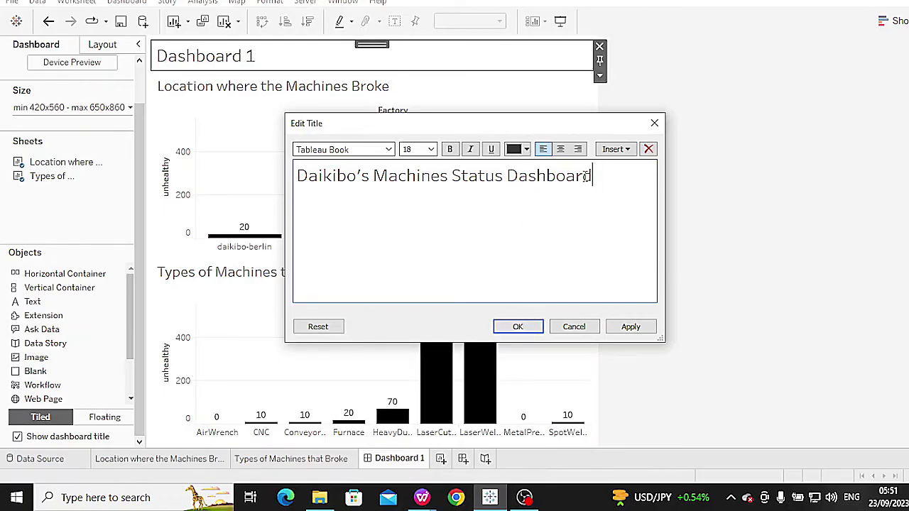
Step: Set the whole title text to the Tableau Bold font
left_click_drag(587, 175, 297, 175)
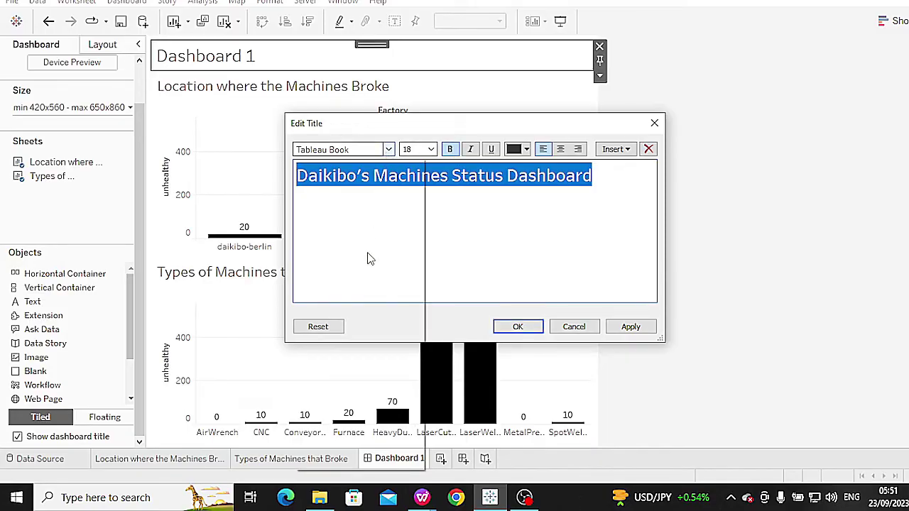
left_click(386, 151)
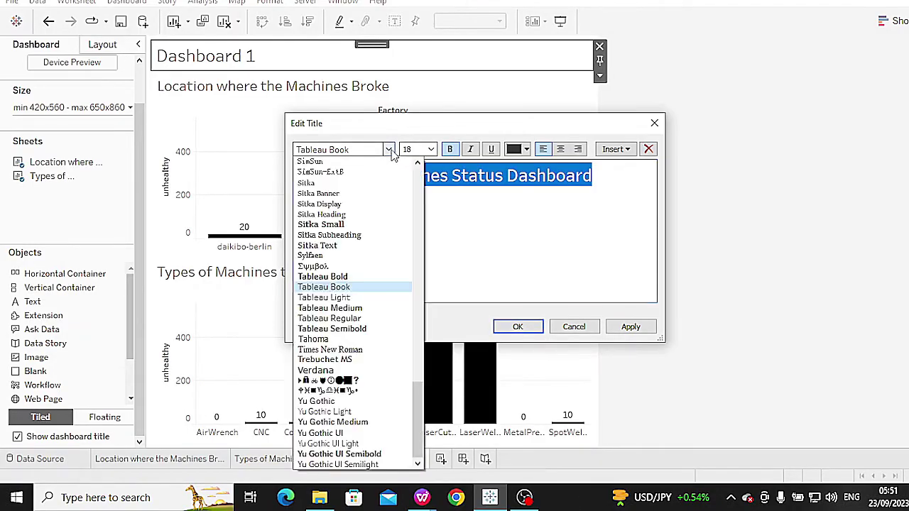
left_click(346, 277)
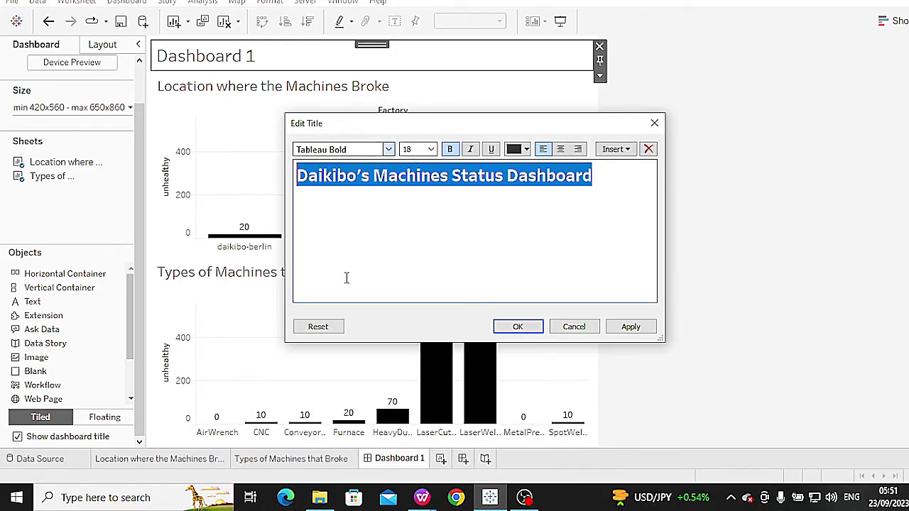
left_click(517, 328)
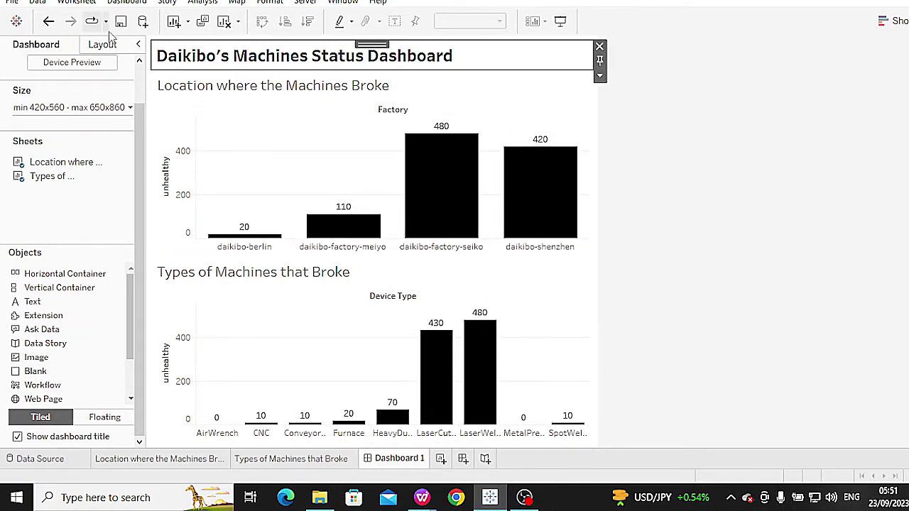
Step: Shade the dashboard background light green via Format > Dashboard
left_click(269, 3)
left_click(284, 17)
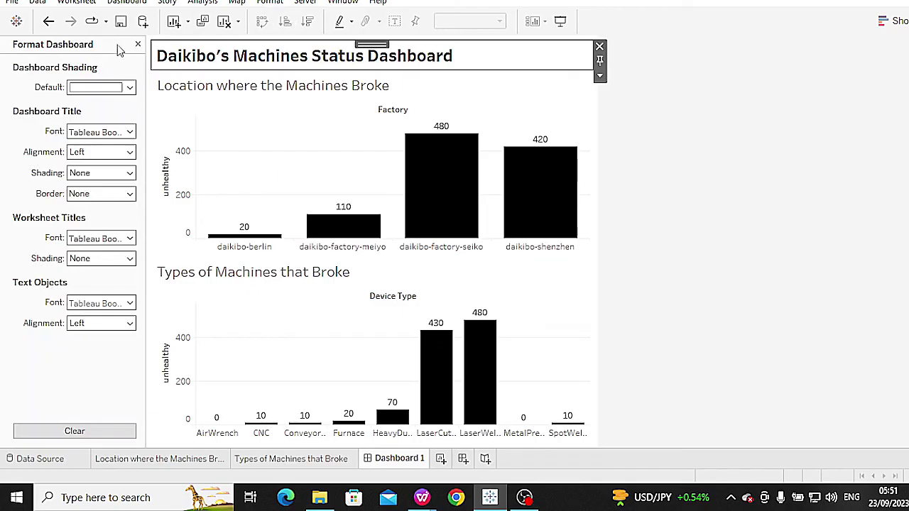
left_click(129, 88)
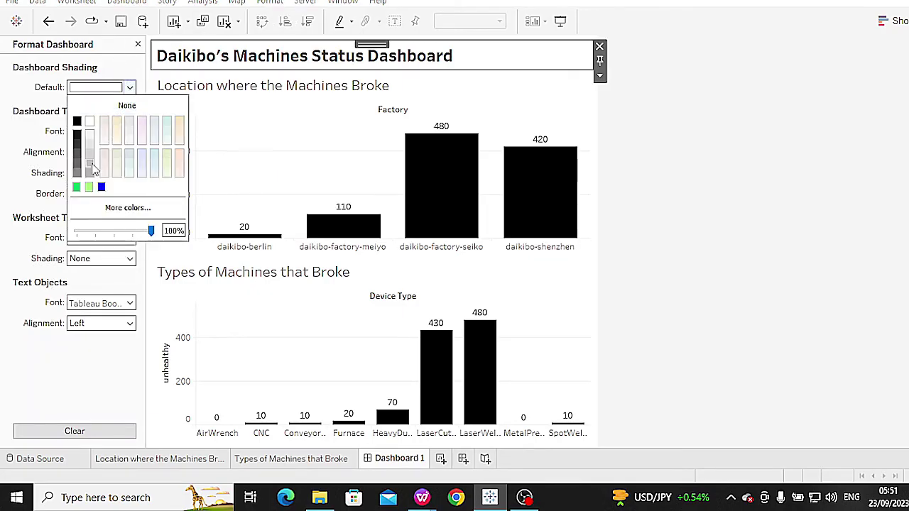
left_click(89, 187)
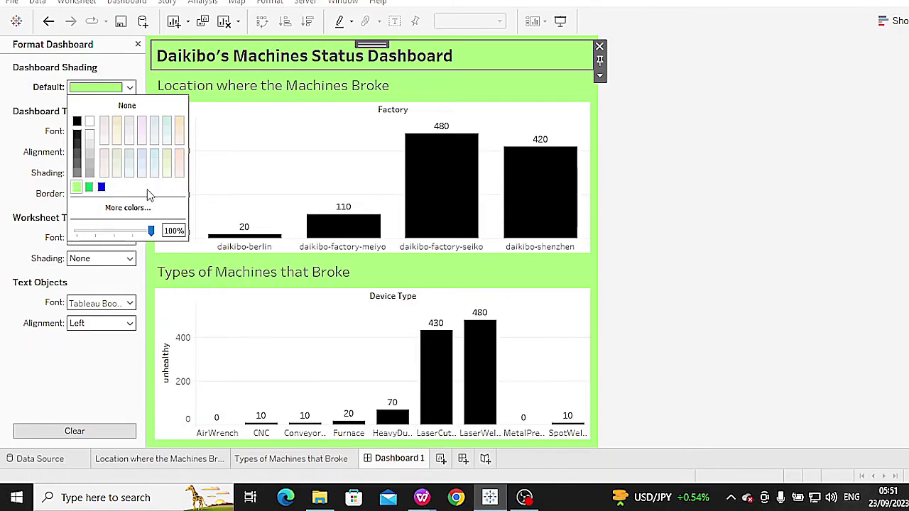
left_click(713, 105)
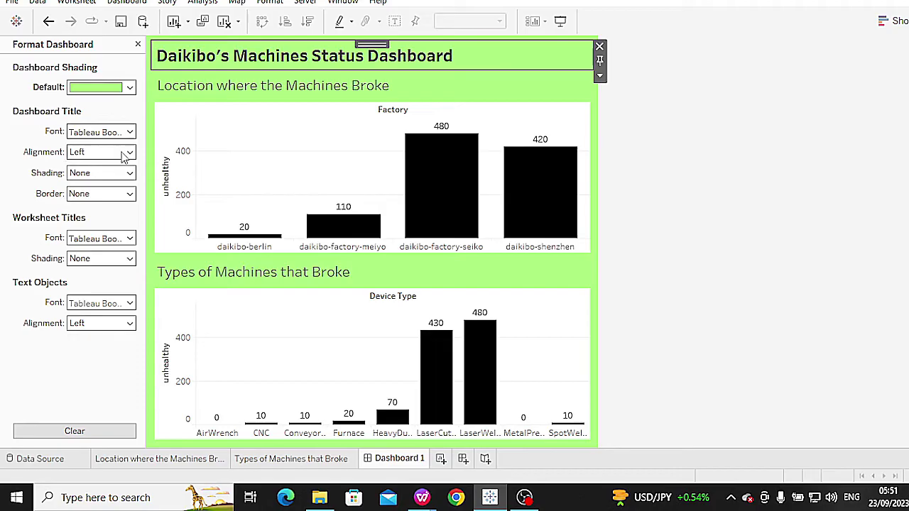
Step: Give the title a bright green shading bar, centre alignment and white text
left_click(130, 174)
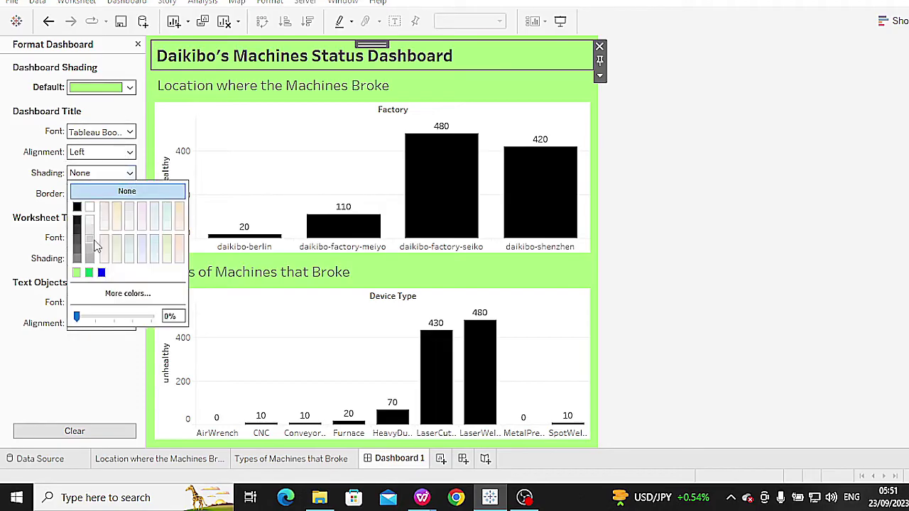
left_click(89, 274)
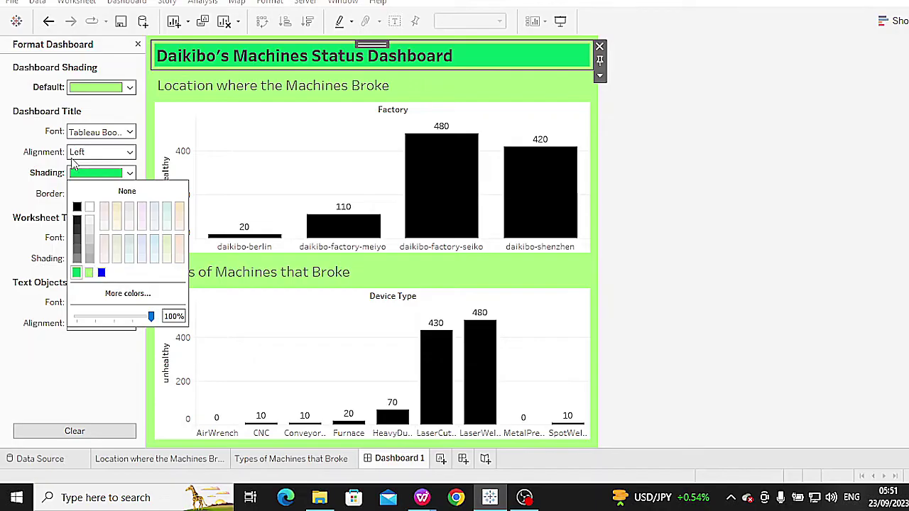
left_click(129, 152)
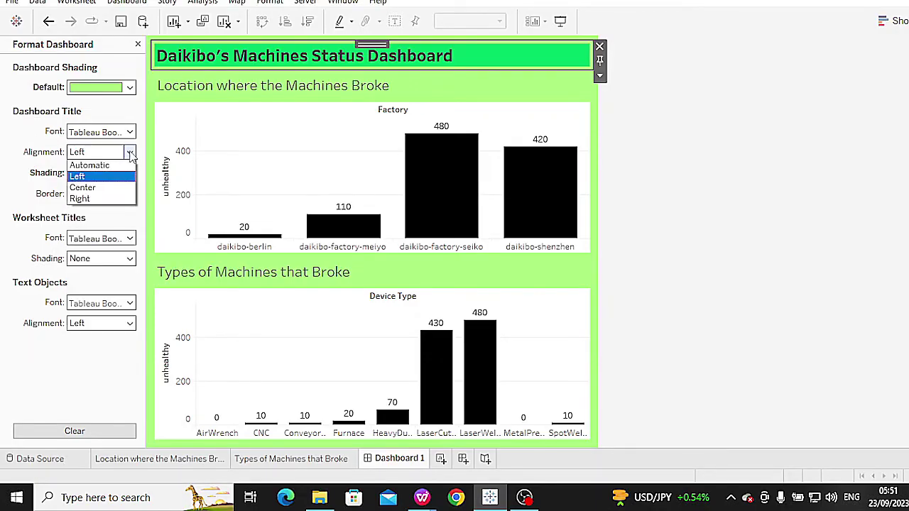
key("Escape")
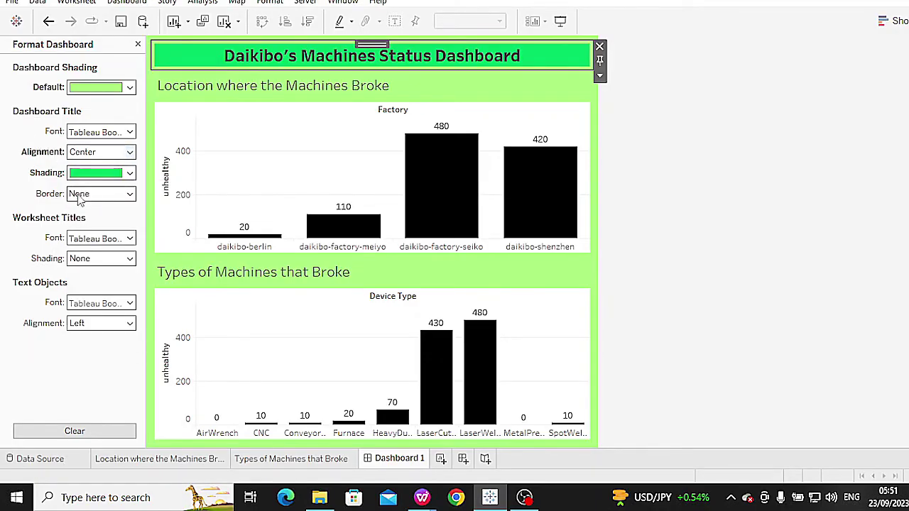
left_click(106, 132)
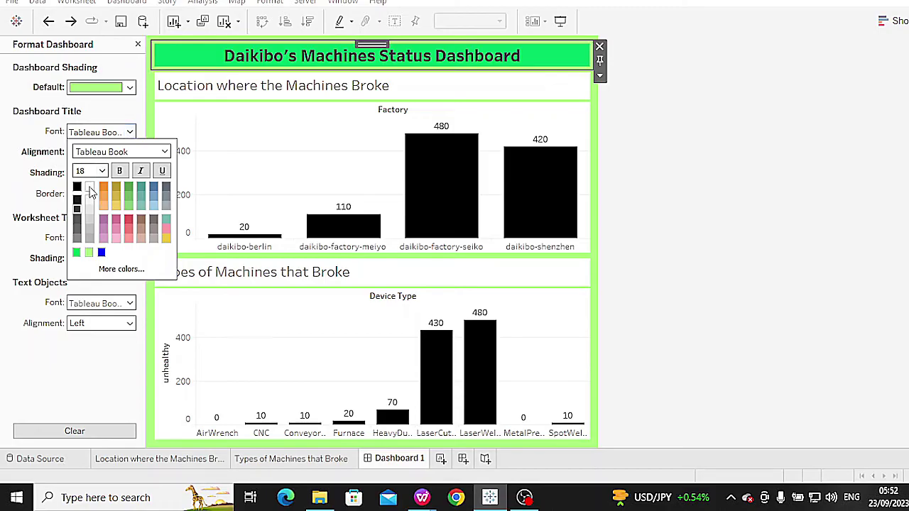
left_click(91, 189)
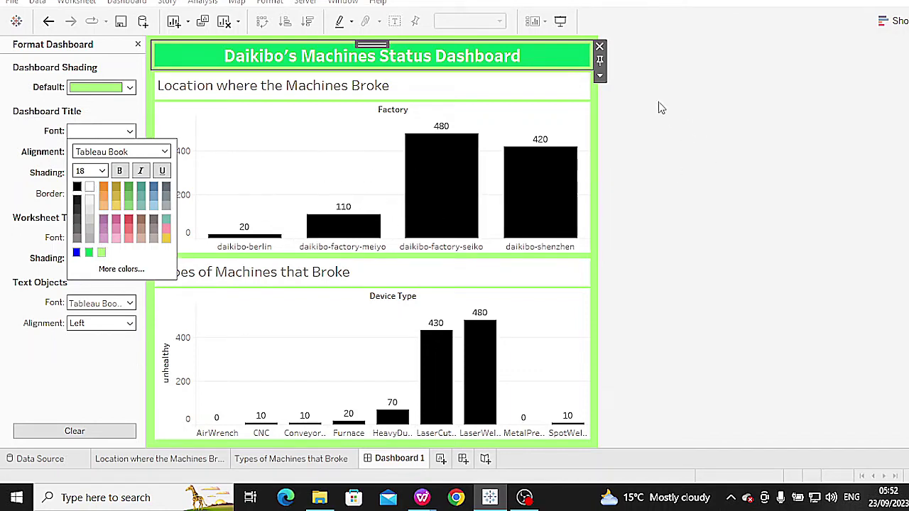
left_click(628, 130)
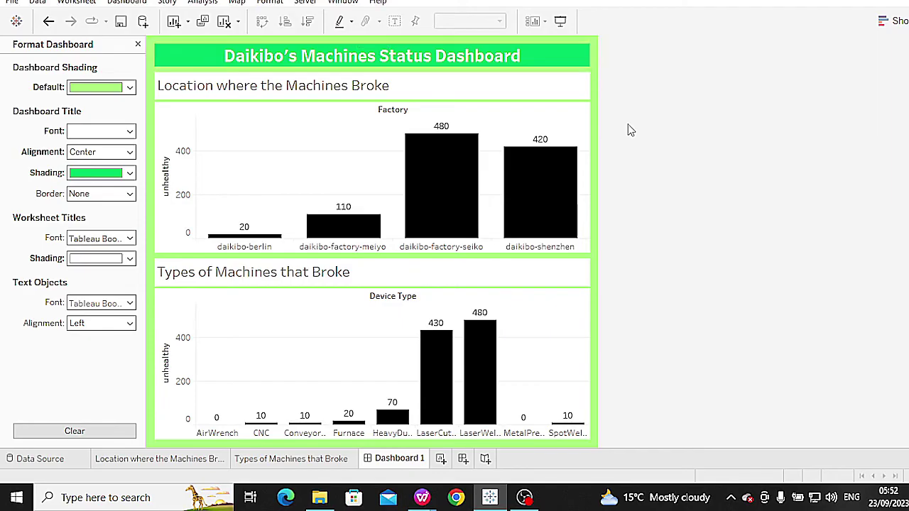
Step: Shade the Location where the Machines Broke worksheet background light green
left_click(306, 137)
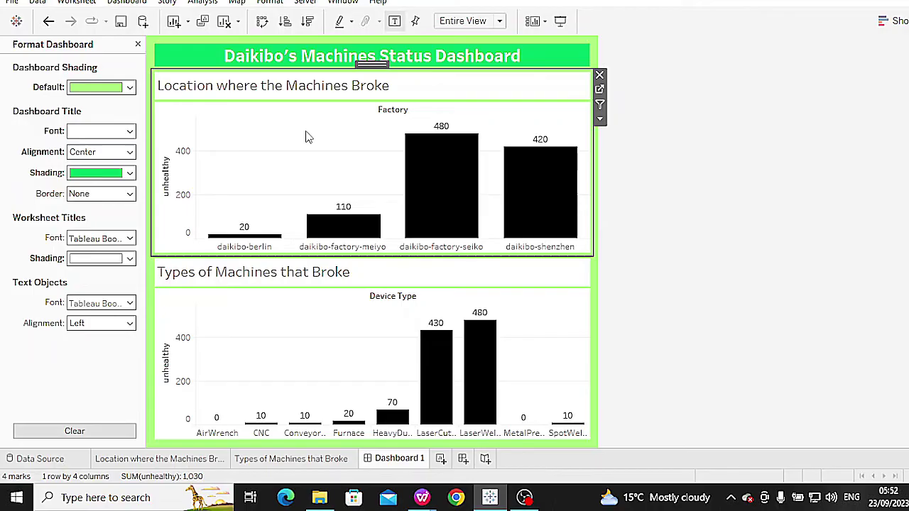
left_click(270, 3)
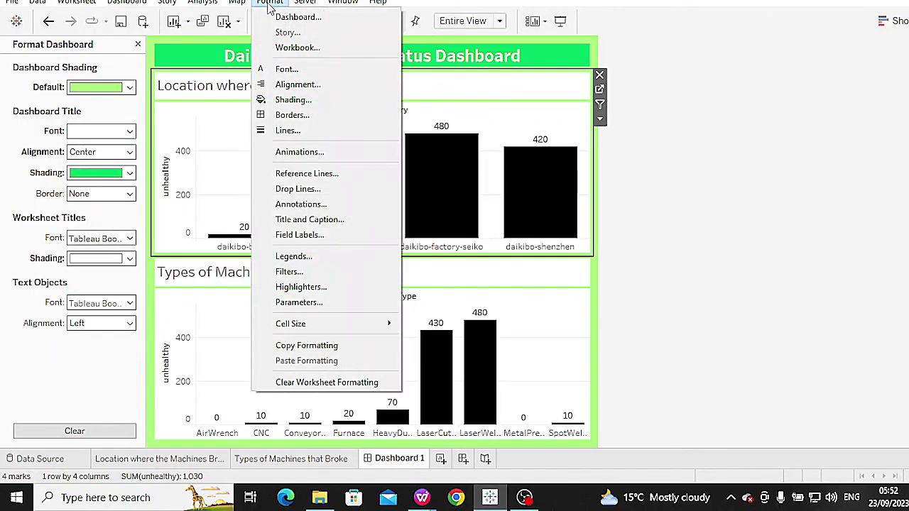
left_click(303, 101)
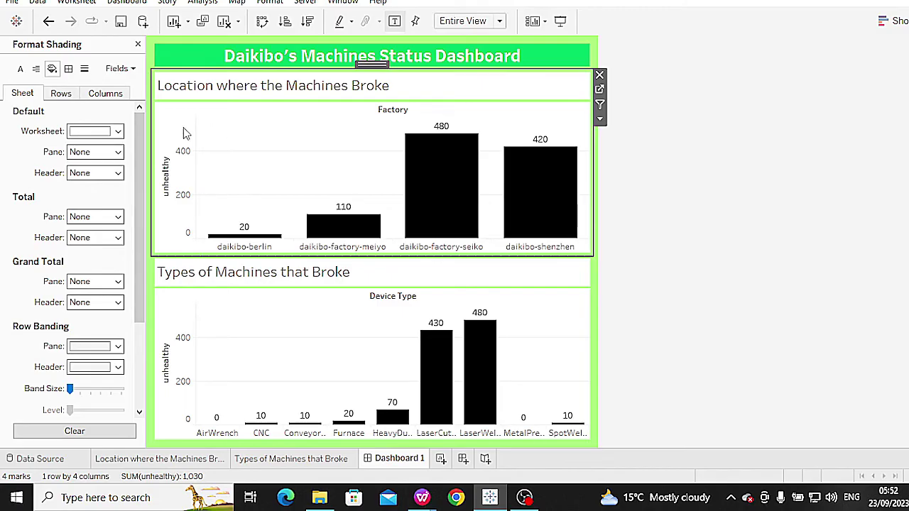
left_click(117, 131)
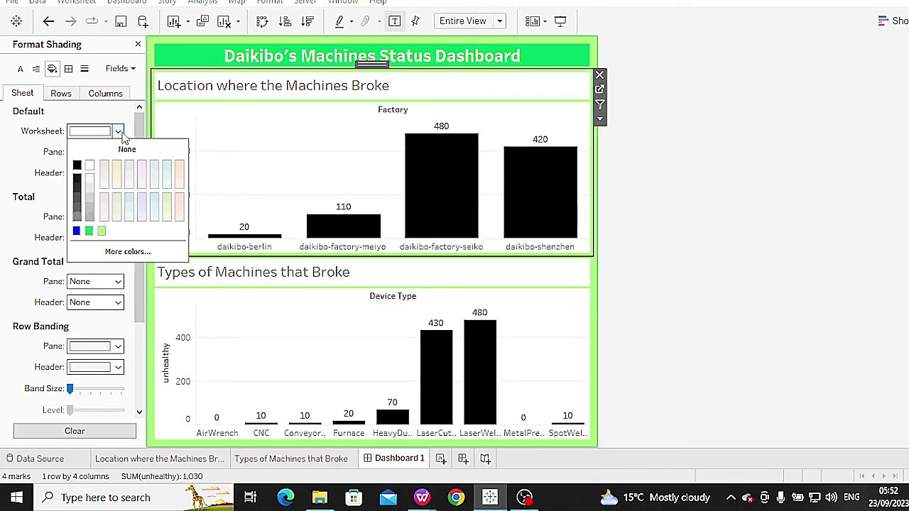
left_click(102, 232)
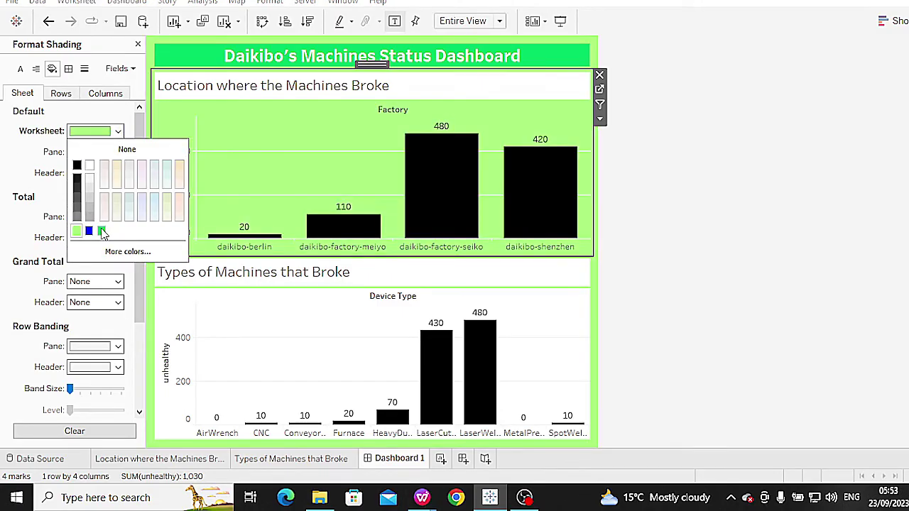
left_click(270, 152)
Step: Shade the Types of Machines that Broke worksheet background light green
left_click(254, 308)
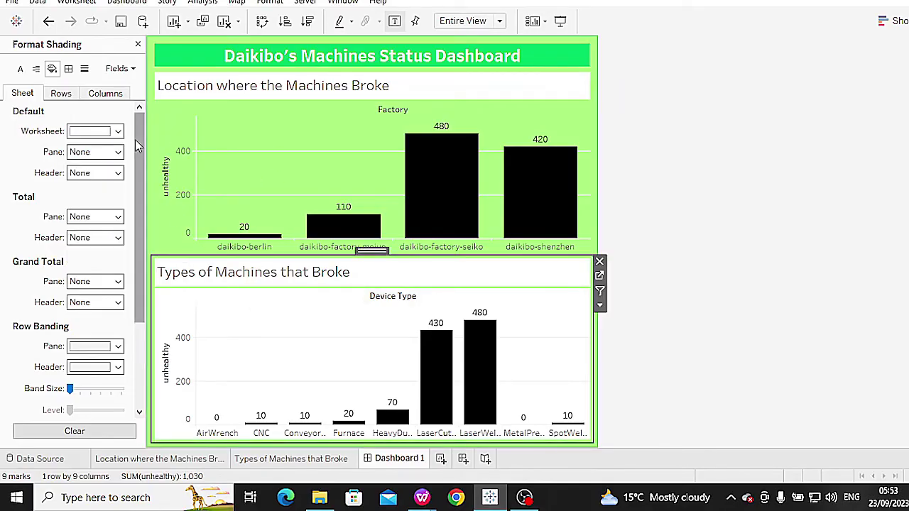
left_click(117, 130)
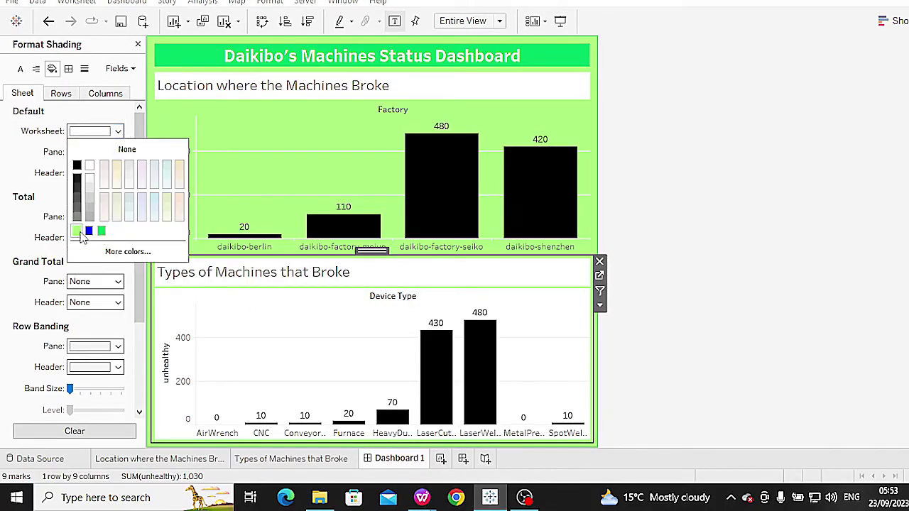
left_click(77, 231)
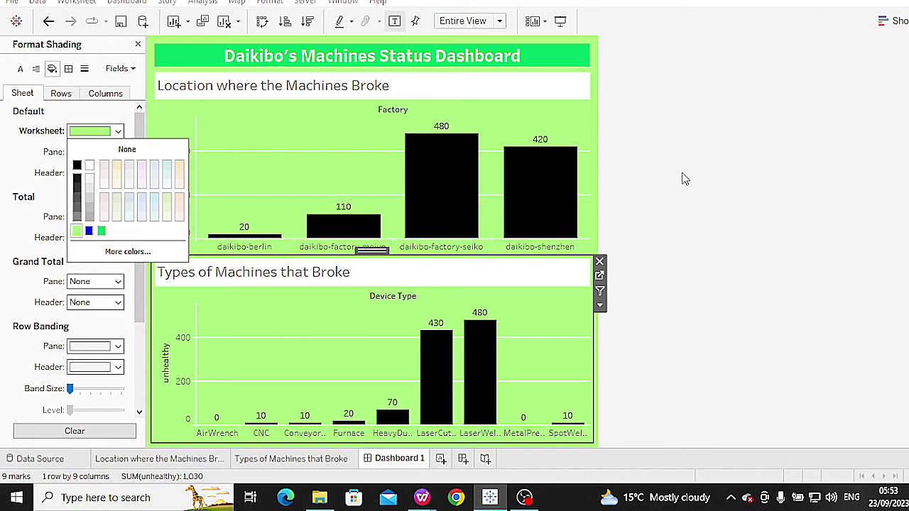
left_click(569, 187)
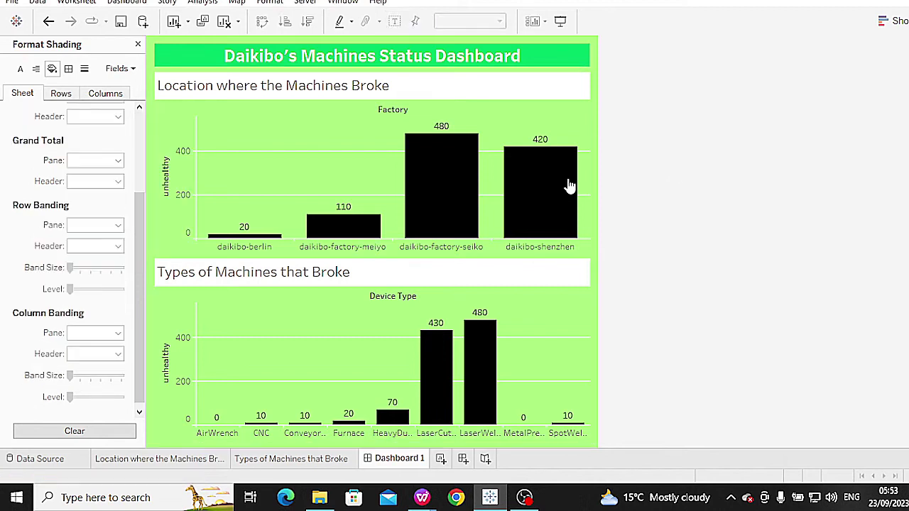
Step: Shade the 'Location where the Machines Broke' title bar bright green
right_click(426, 84)
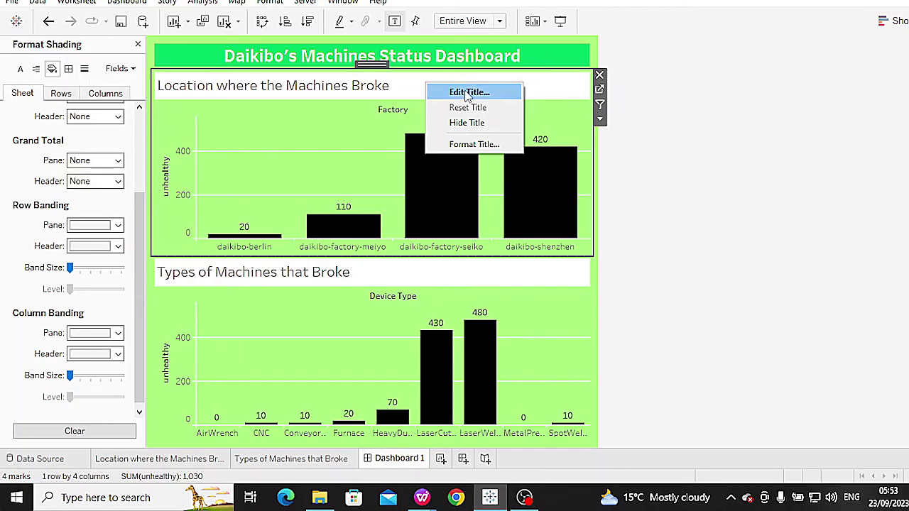
left_click(472, 145)
left_click(130, 87)
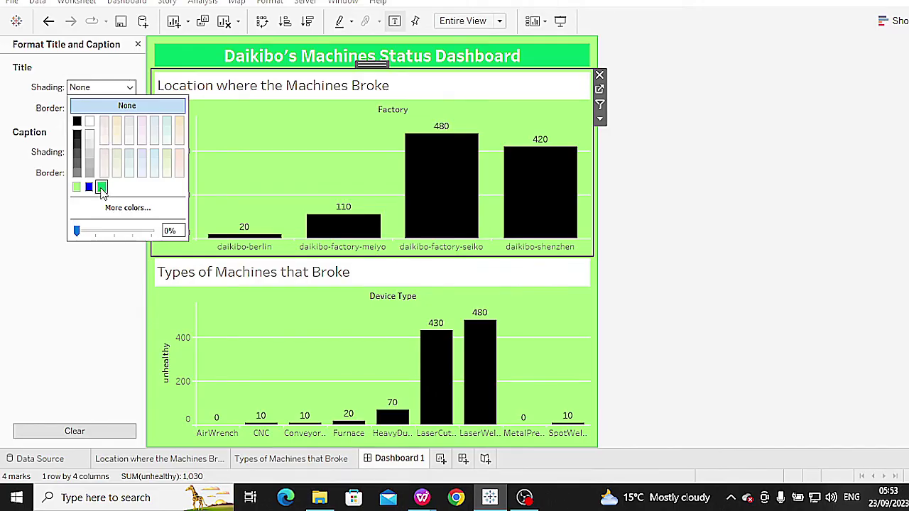
left_click(102, 186)
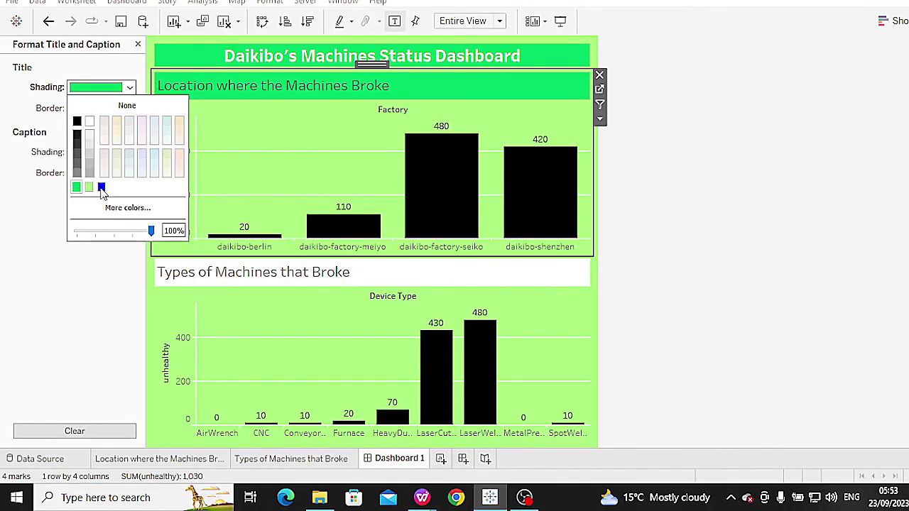
left_click(393, 86)
Step: Shade the 'Types of Machines that Broke' title bar bright green too
left_click(371, 279)
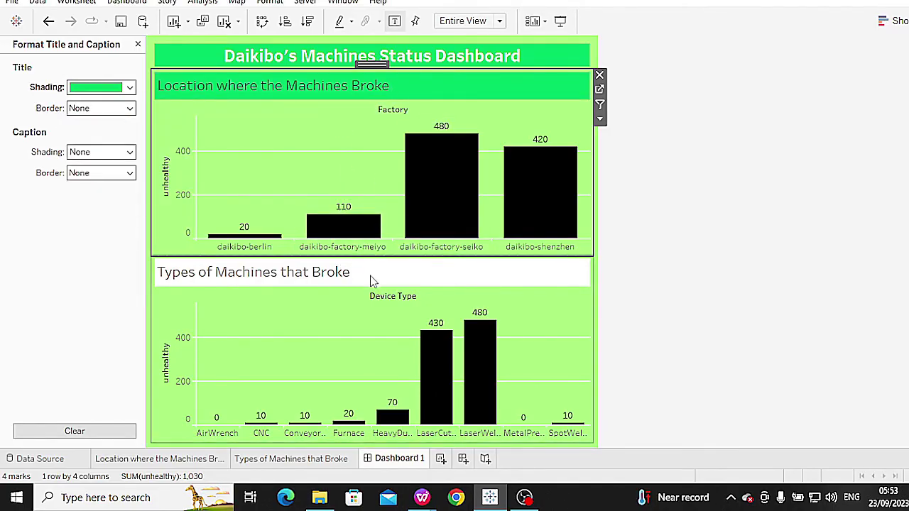
left_click(130, 86)
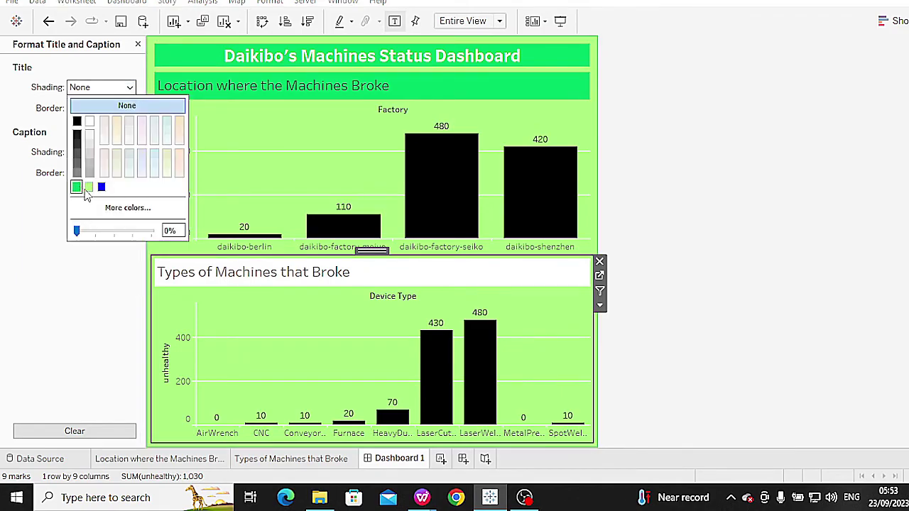
left_click(76, 186)
left_click(375, 85)
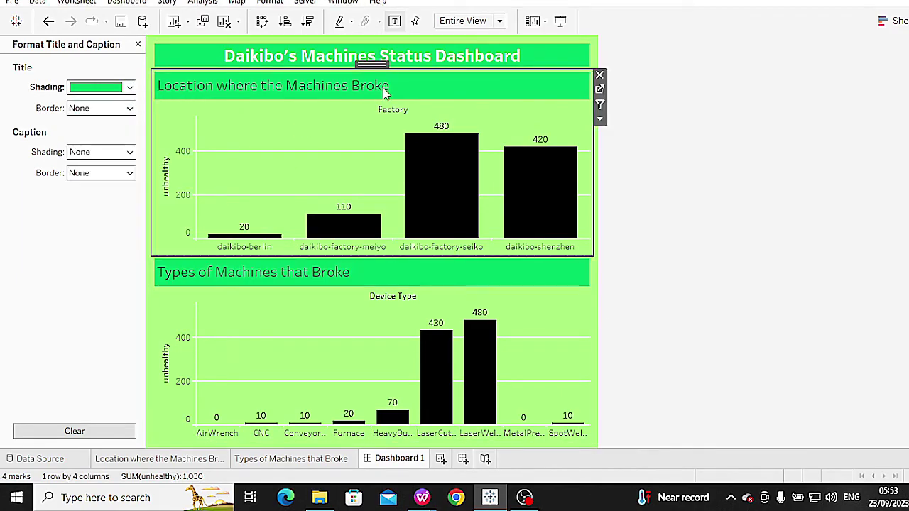
Step: Make the 'Location where the Machines Broke' title black Tableau Bold text
right_click(384, 88)
left_click(424, 99)
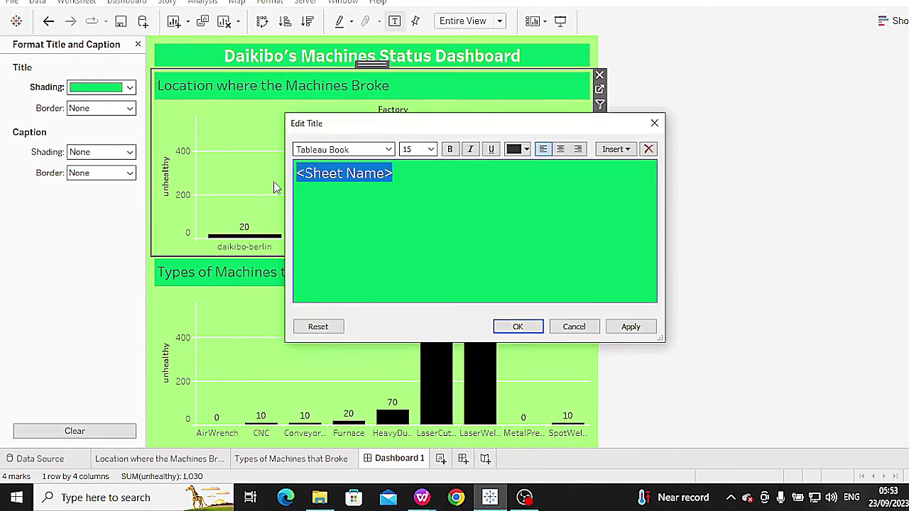
left_click(527, 149)
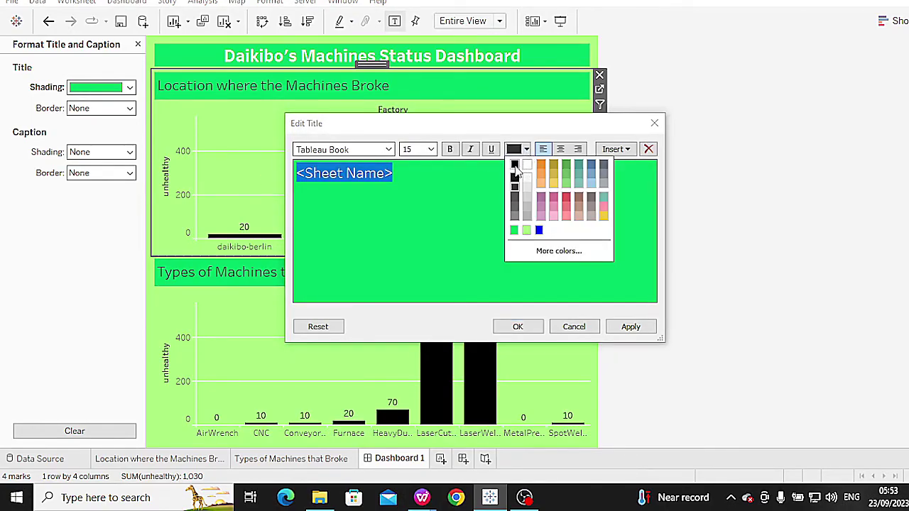
left_click(515, 166)
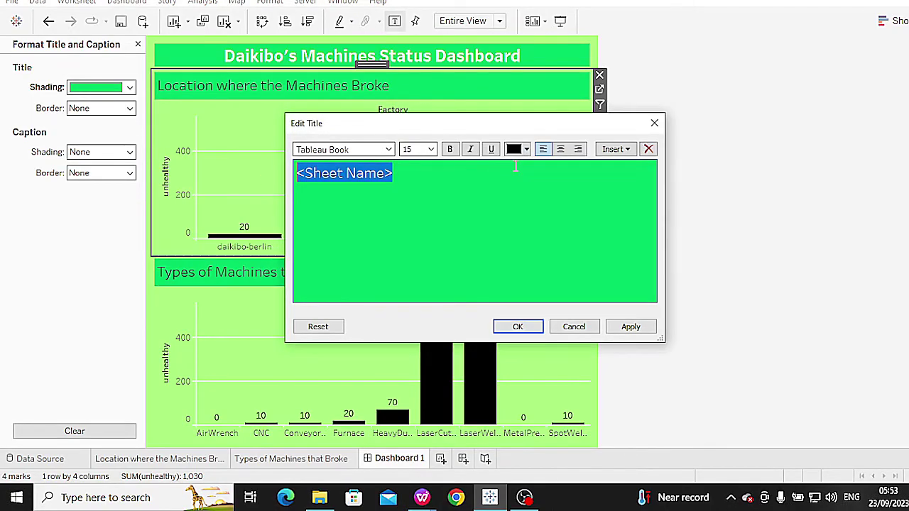
left_click(389, 149)
left_click(340, 276)
left_click(519, 327)
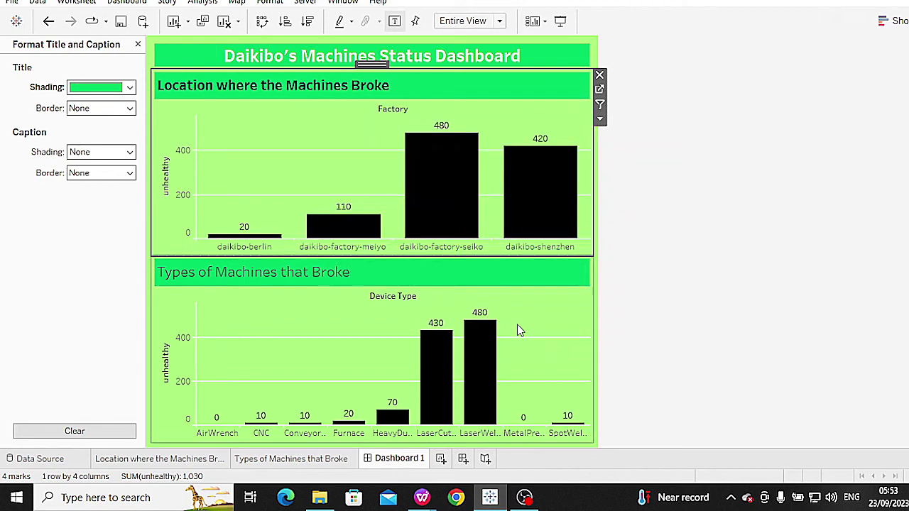
Step: Switch the 'Types of Machines that Broke' title font to Tableau Bold
right_click(378, 276)
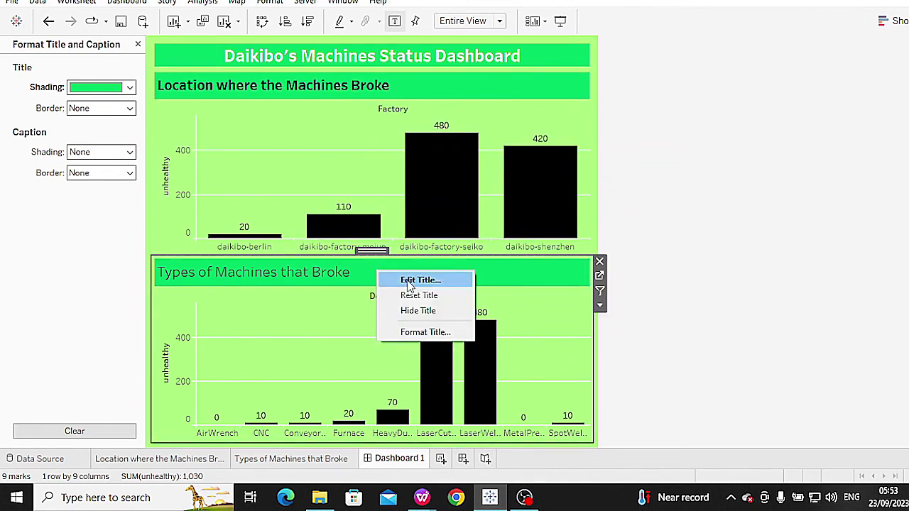
left_click(411, 279)
left_click_drag(395, 173, 289, 187)
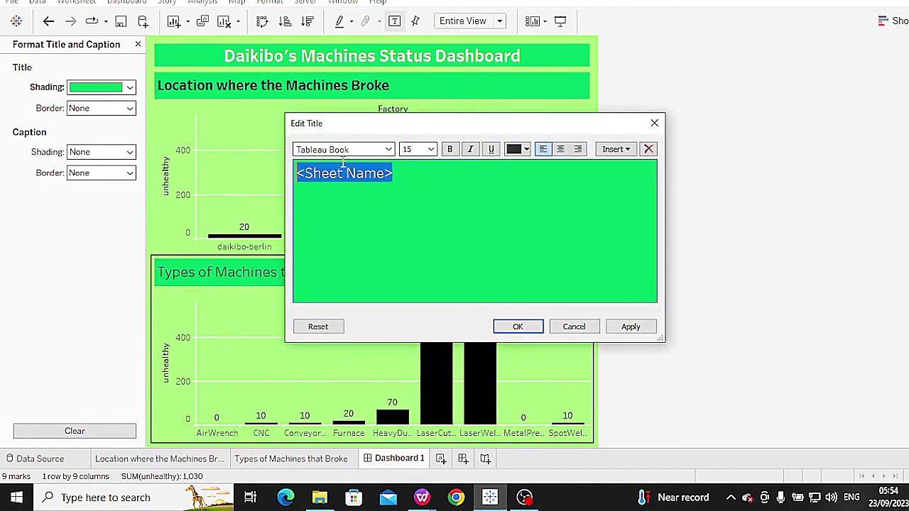
left_click(388, 149)
left_click(352, 276)
left_click(517, 327)
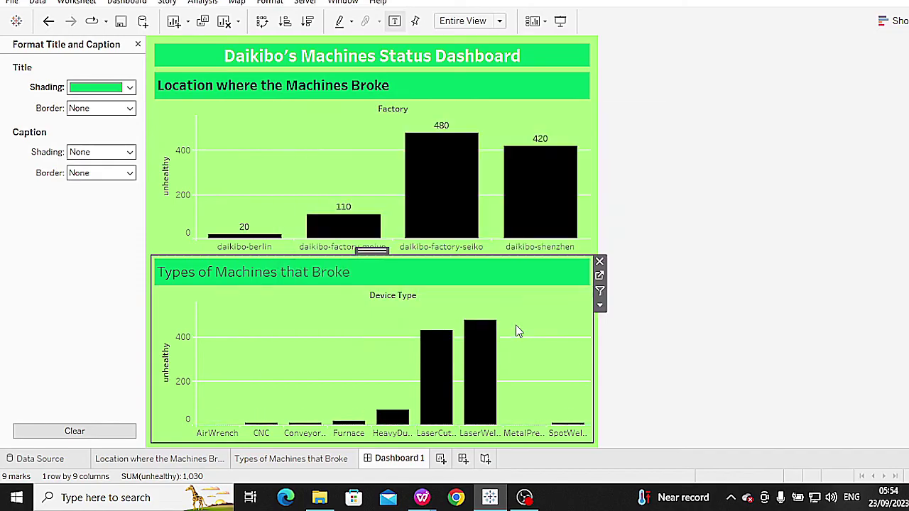
Step: Set the 'Types of Machines that Broke' title text colour to black
left_click(271, 174)
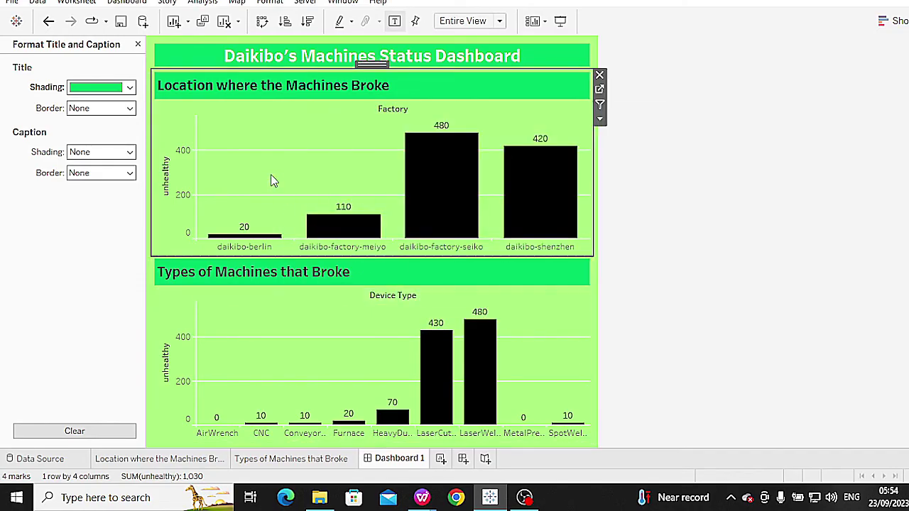
double_click(357, 276)
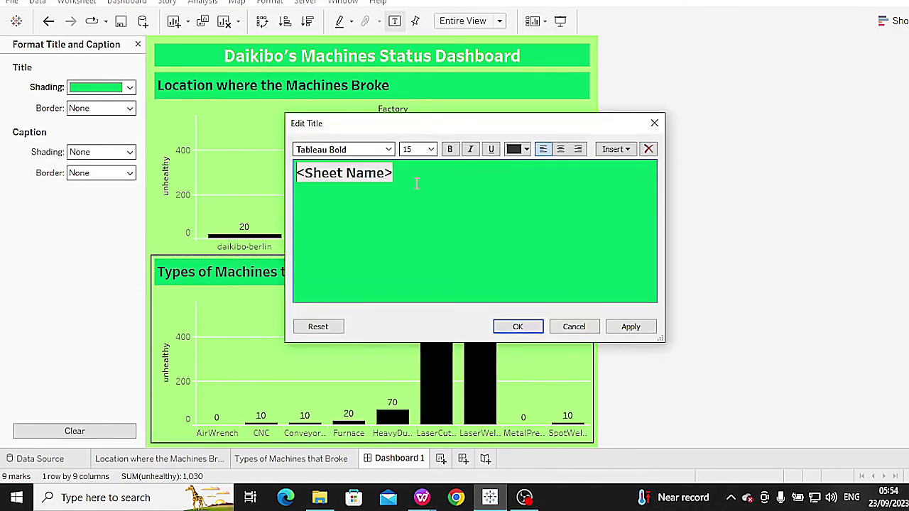
left_click_drag(417, 184, 283, 176)
left_click(527, 149)
left_click(517, 165)
left_click(518, 327)
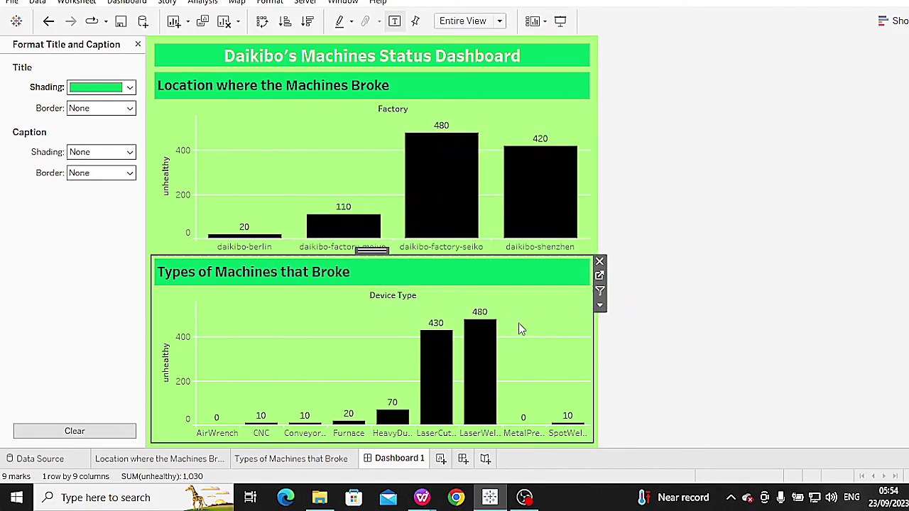
Step: Try a black dashboard background, then undo it back to light green
left_click(503, 65)
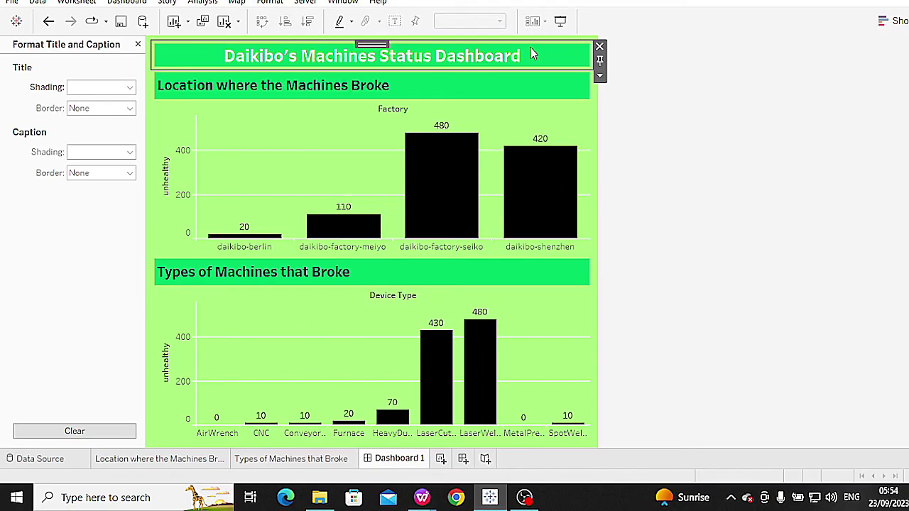
left_click(238, 3)
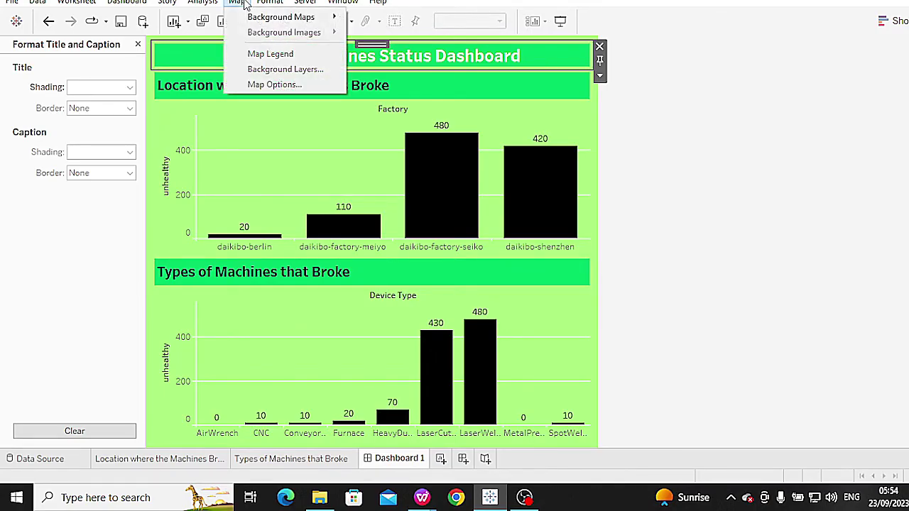
left_click(281, 16)
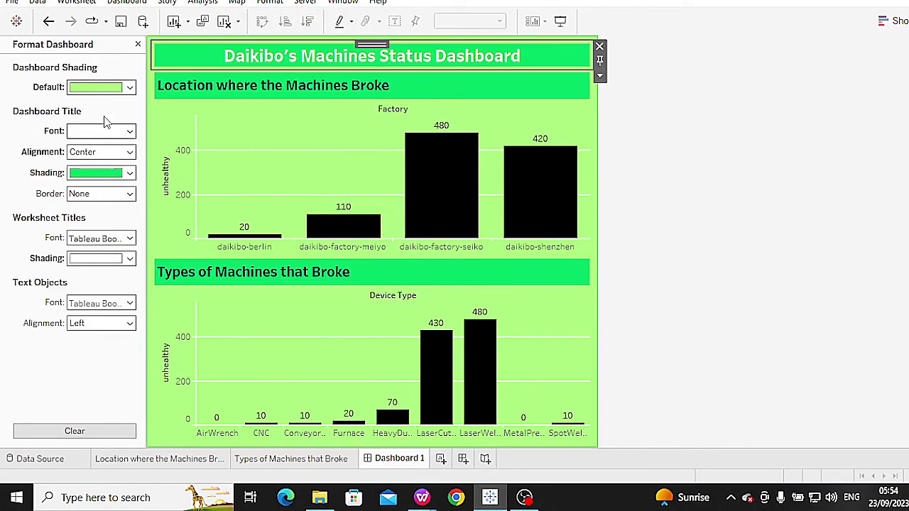
left_click(130, 87)
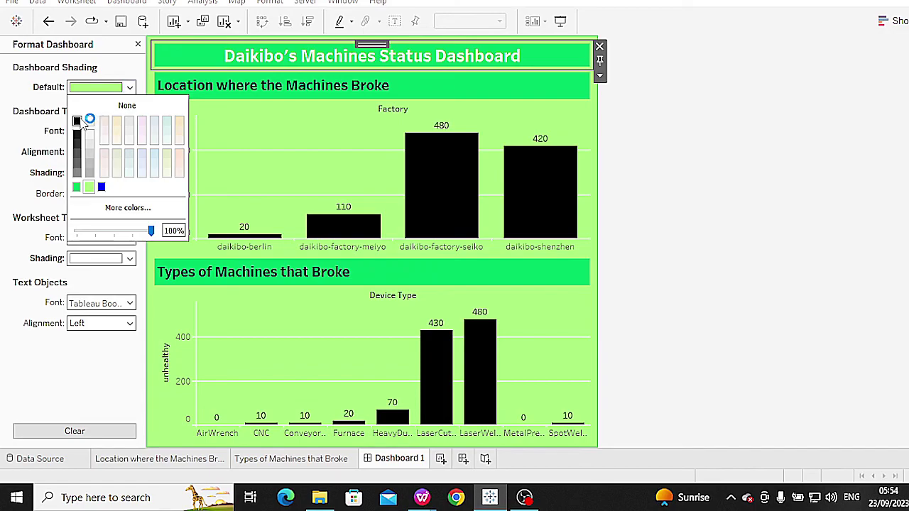
left_click(79, 121)
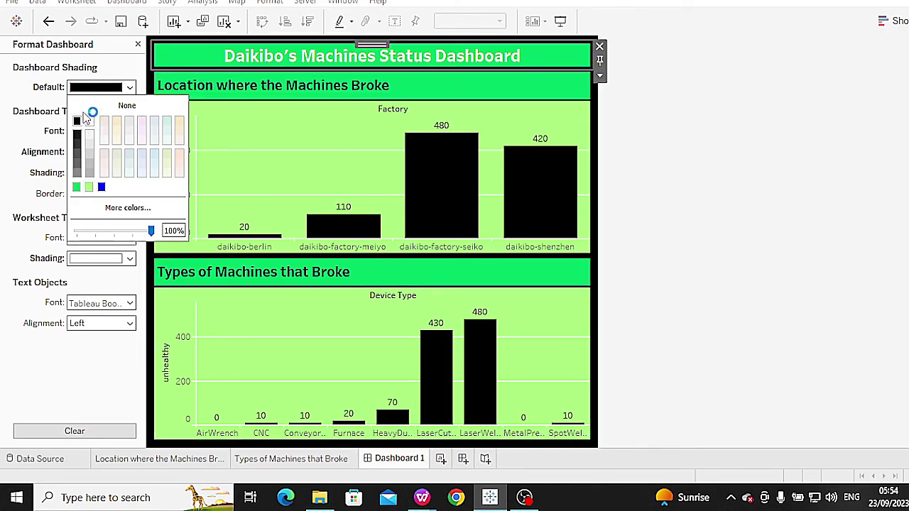
left_click(49, 21)
left_click(48, 22)
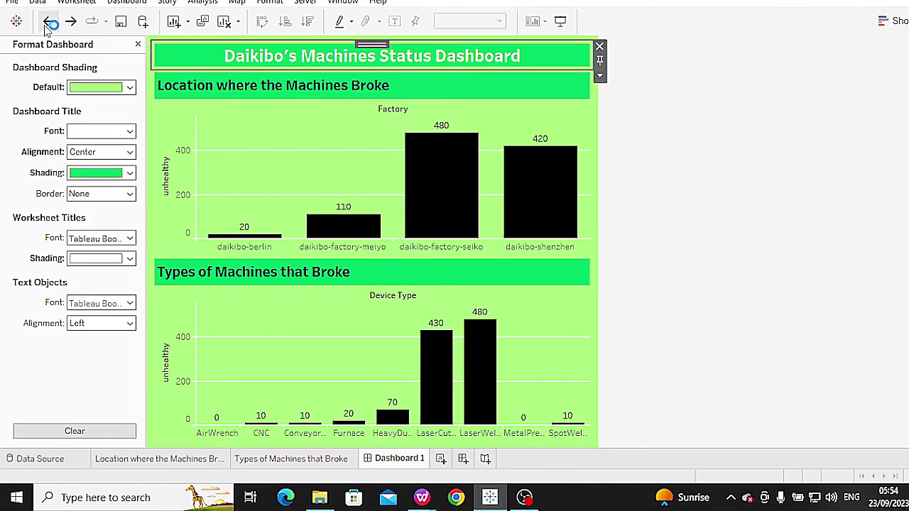
Step: Shade the dashboard title bar black in the dashboard formatting settings
left_click(130, 173)
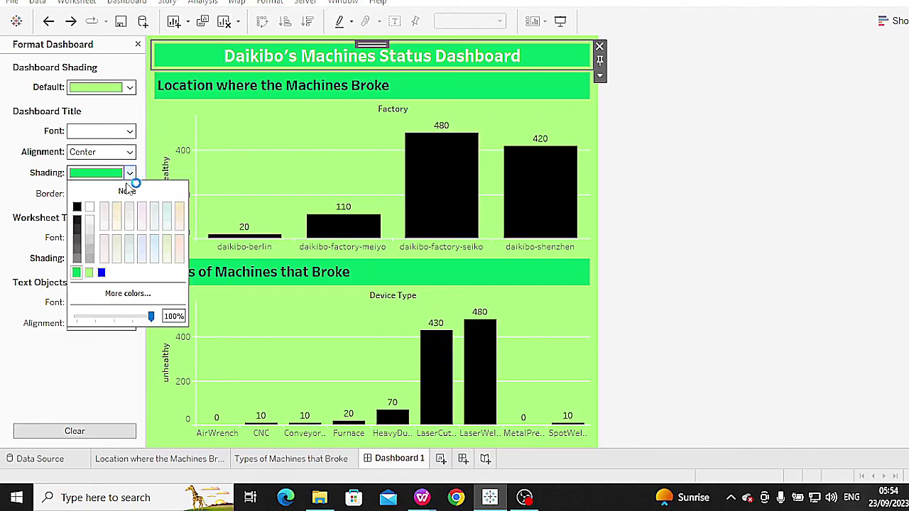
left_click(78, 207)
left_click(490, 192)
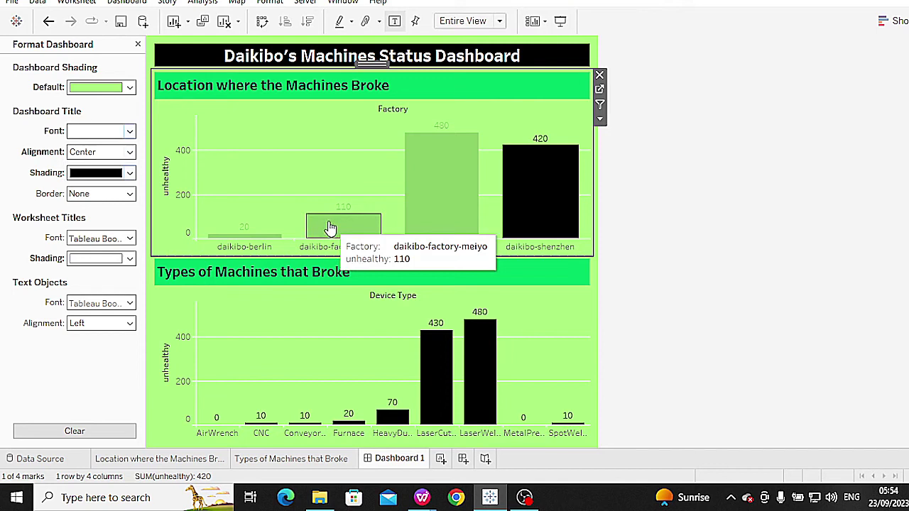
left_click(299, 190)
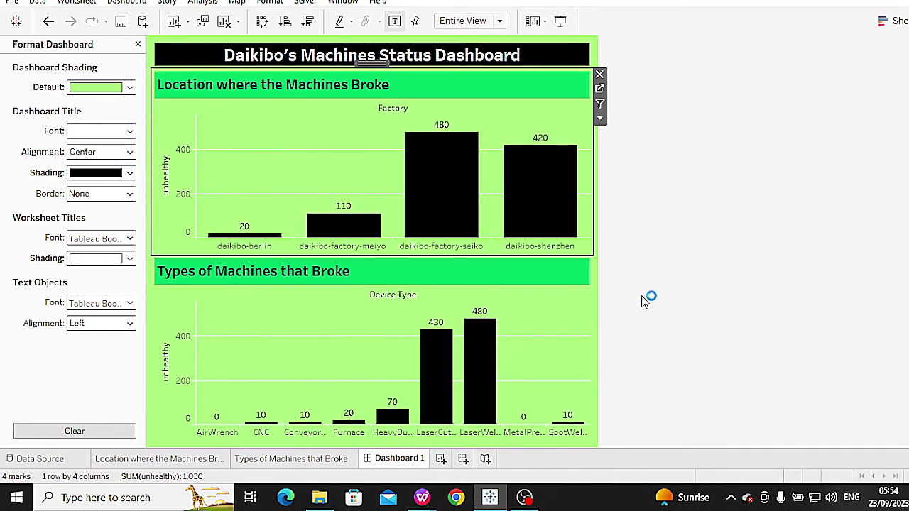
mouse_move(574, 172)
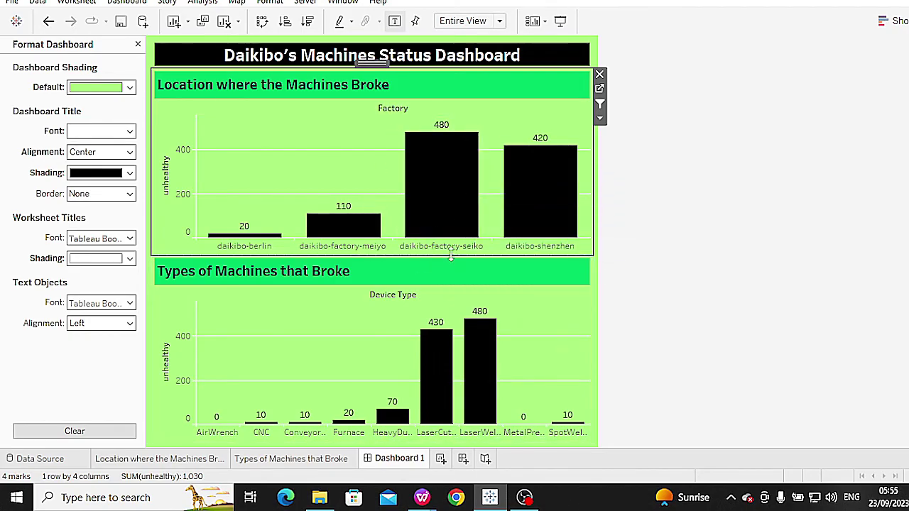
mouse_move(473, 149)
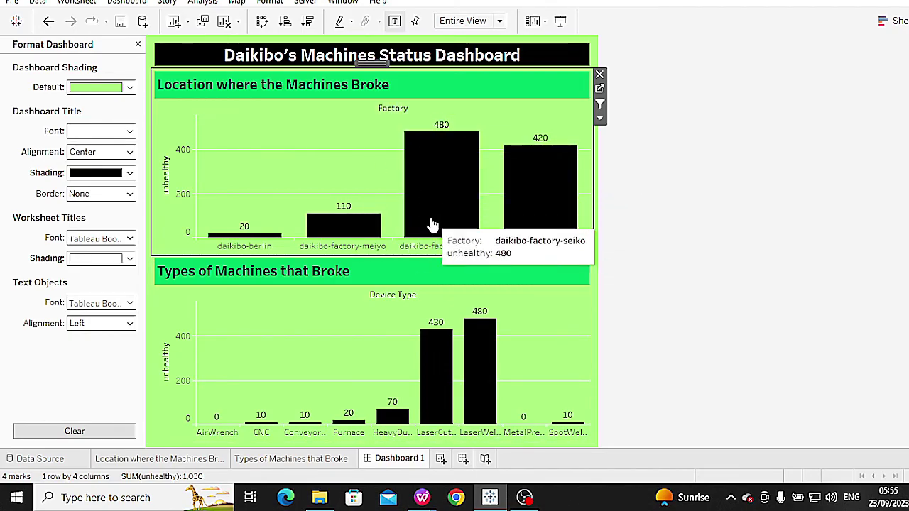
mouse_move(447, 201)
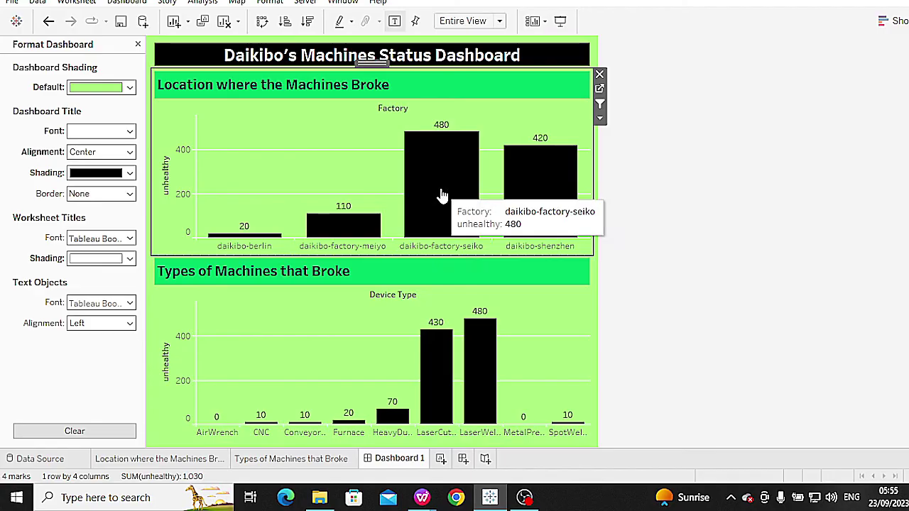
left_click(441, 196)
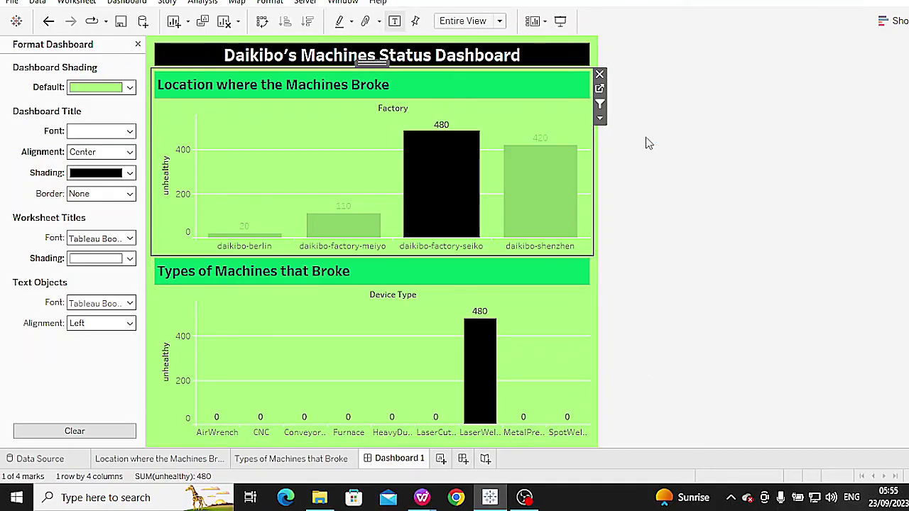
left_click(533, 129)
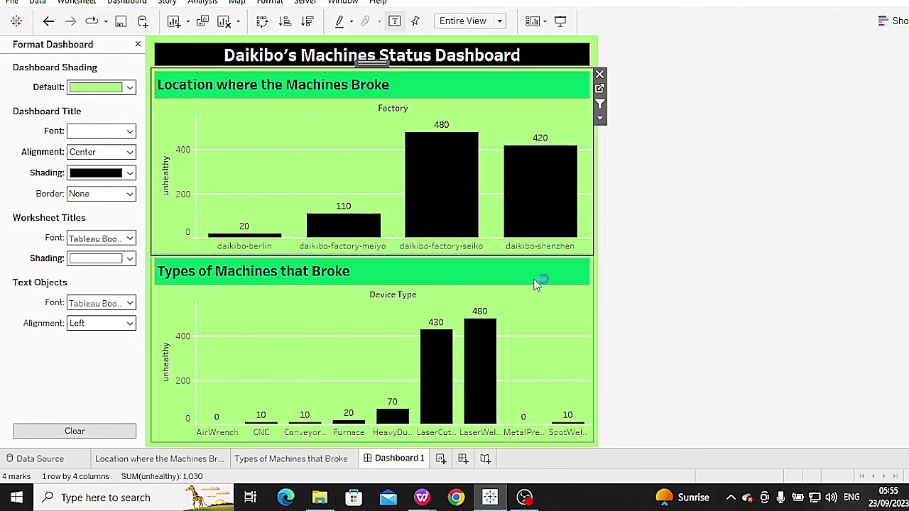
Step: Capture the dashboard area as a rectangular snip in Snipping Tool
left_click(704, 152)
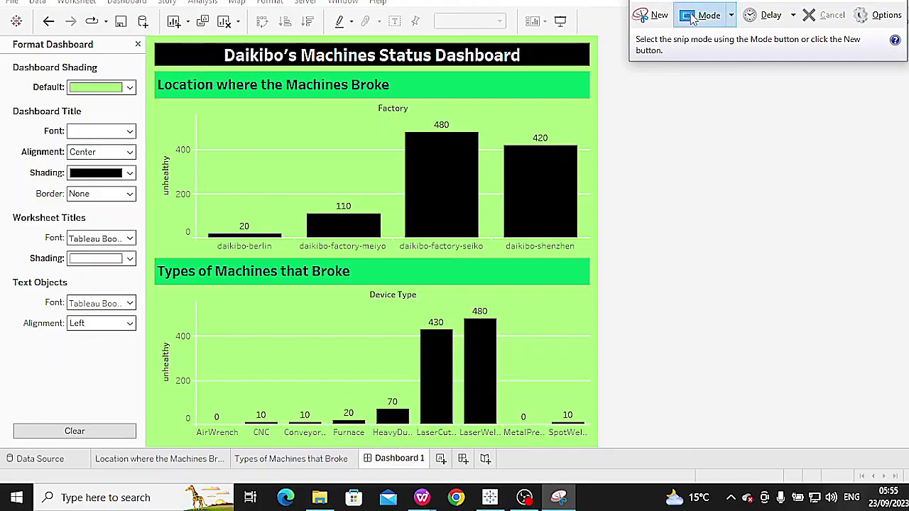
left_click(703, 15)
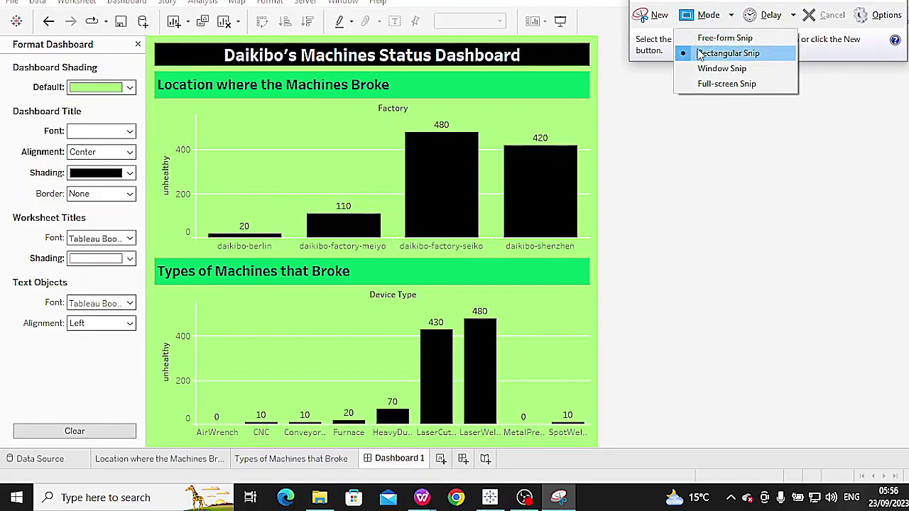
left_click(702, 55)
left_click_drag(146, 35, 600, 450)
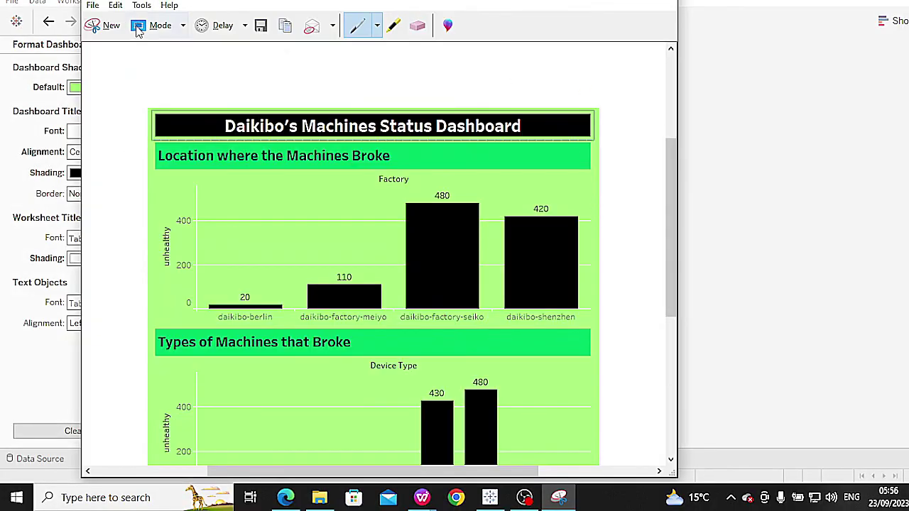
Step: Save the snip and minimise the Snipping Tool window
left_click(94, 6)
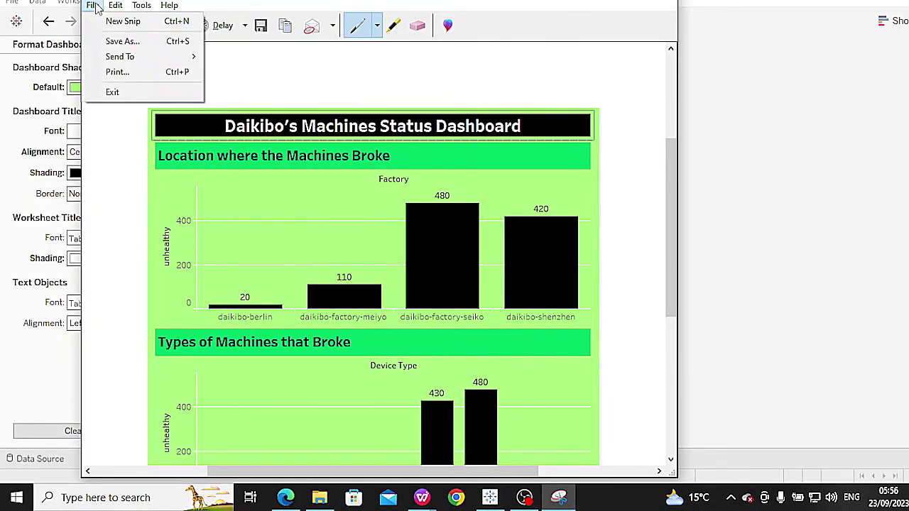
left_click(125, 43)
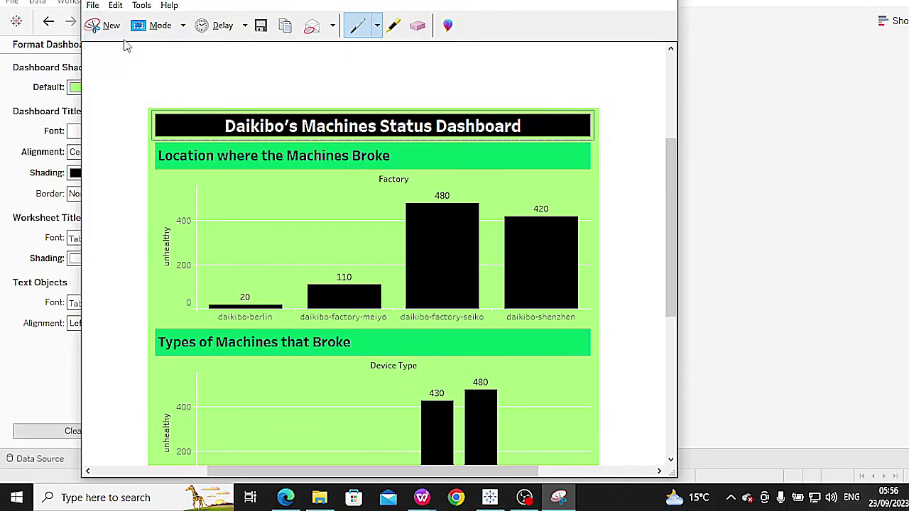
left_click(792, 28)
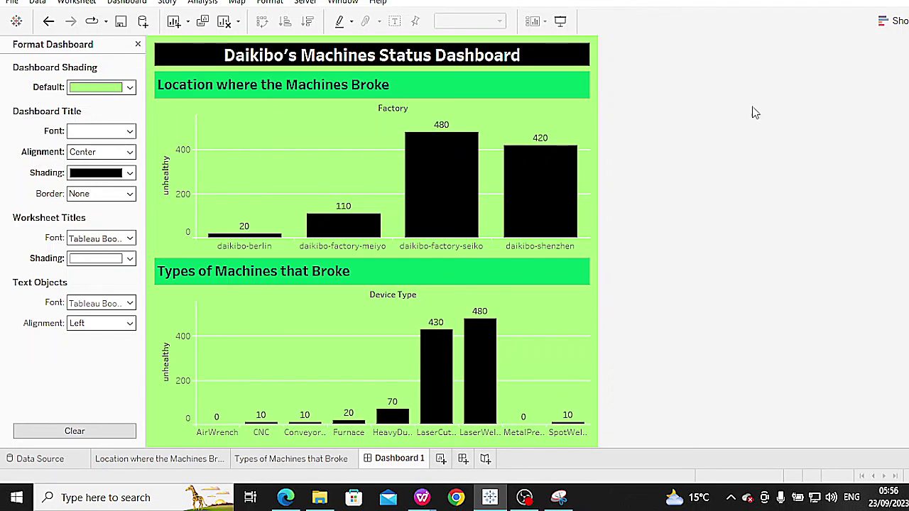